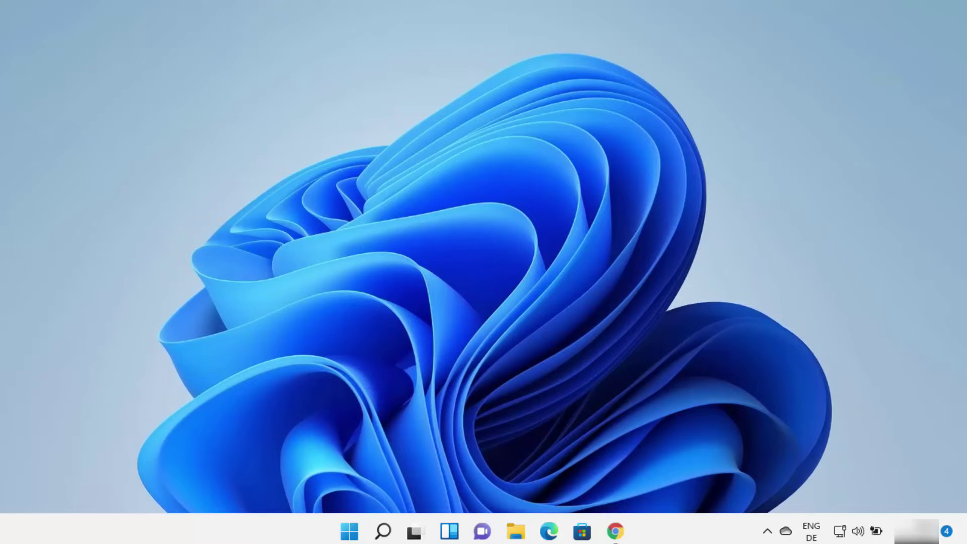
Find Command Prompt by searching 'cmd', open it, and type python at the prompt
left_click(383, 530)
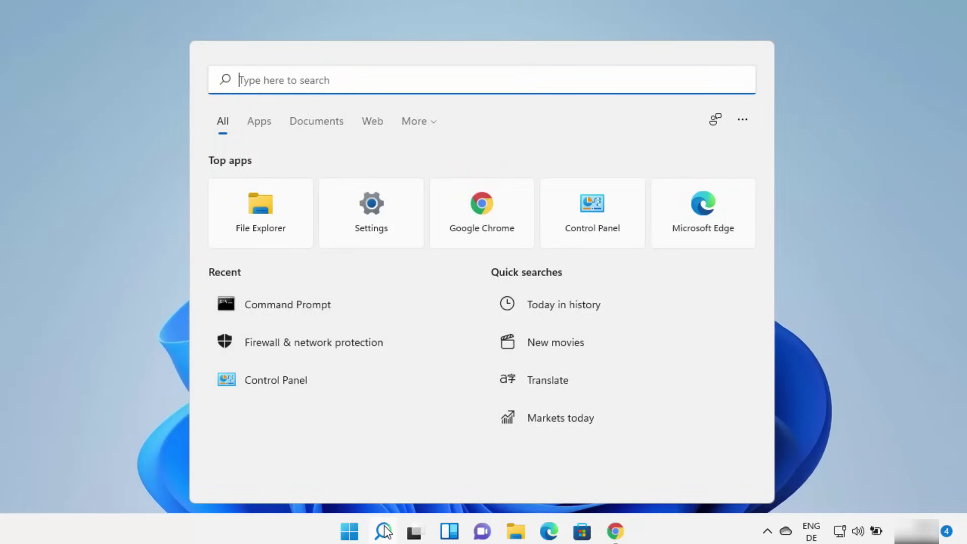
type("cmd")
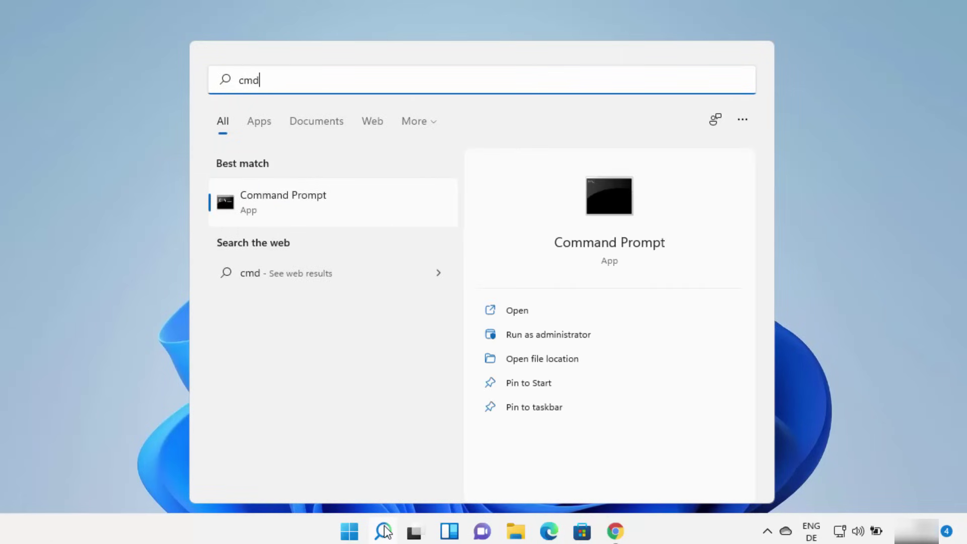
left_click(313, 221)
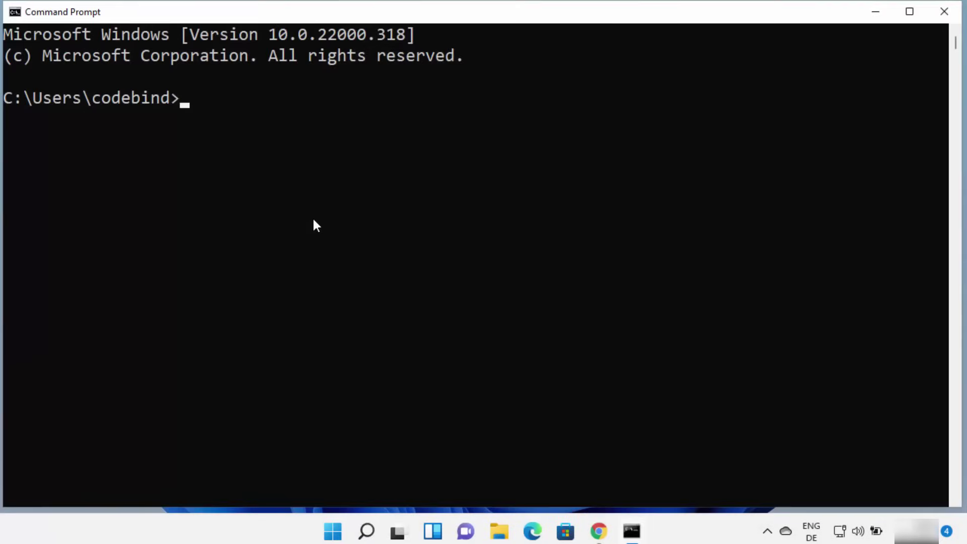
left_click(313, 220)
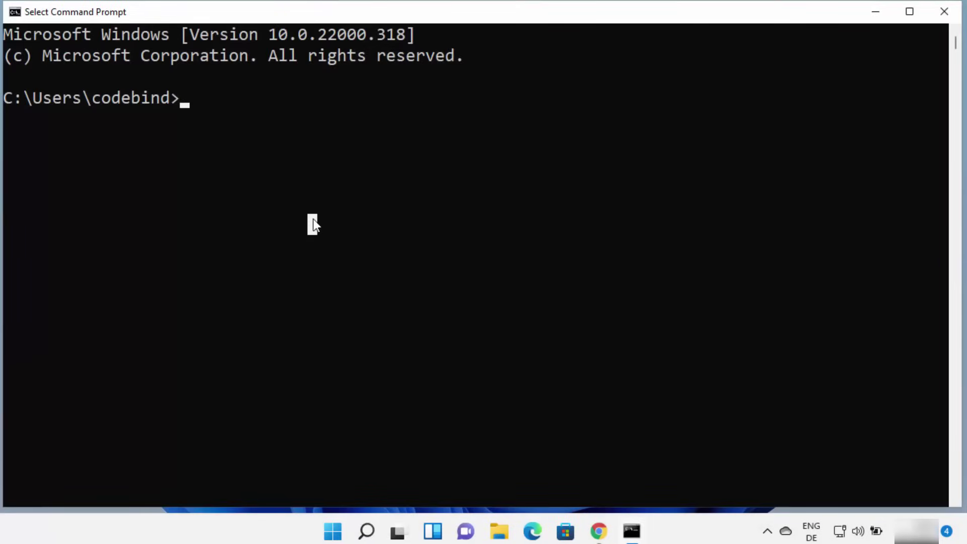
type("python")
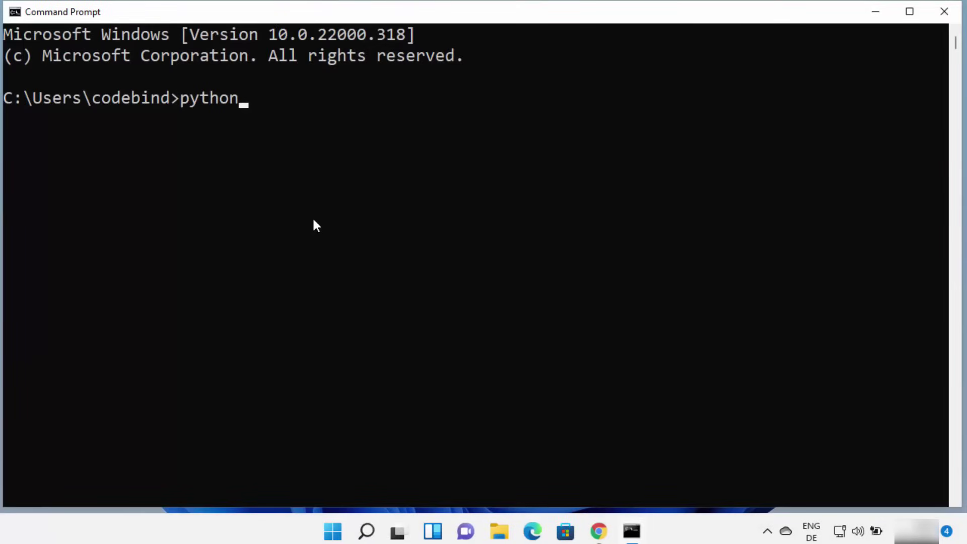
Run python, which opens the Python 3.9 Store page, then close Command Prompt
key("Return")
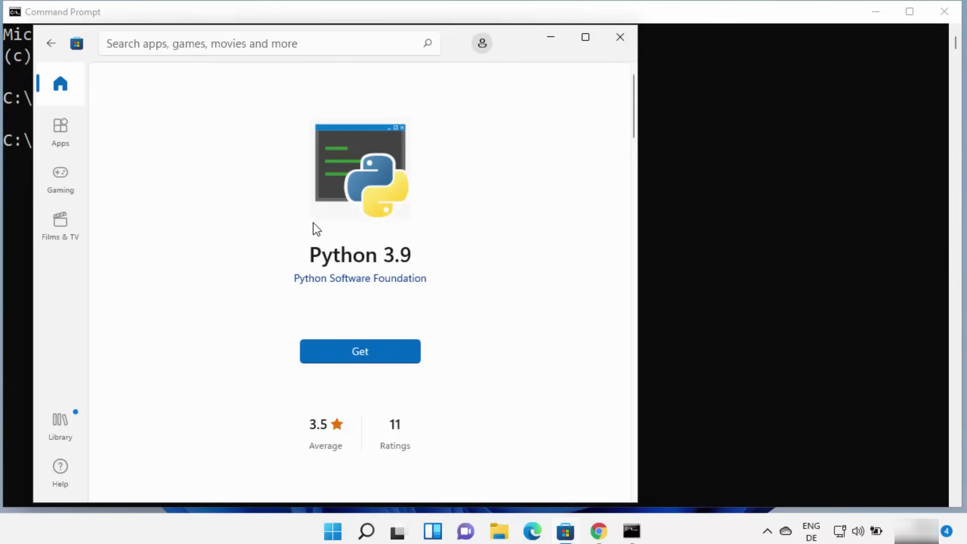
left_click(721, 242)
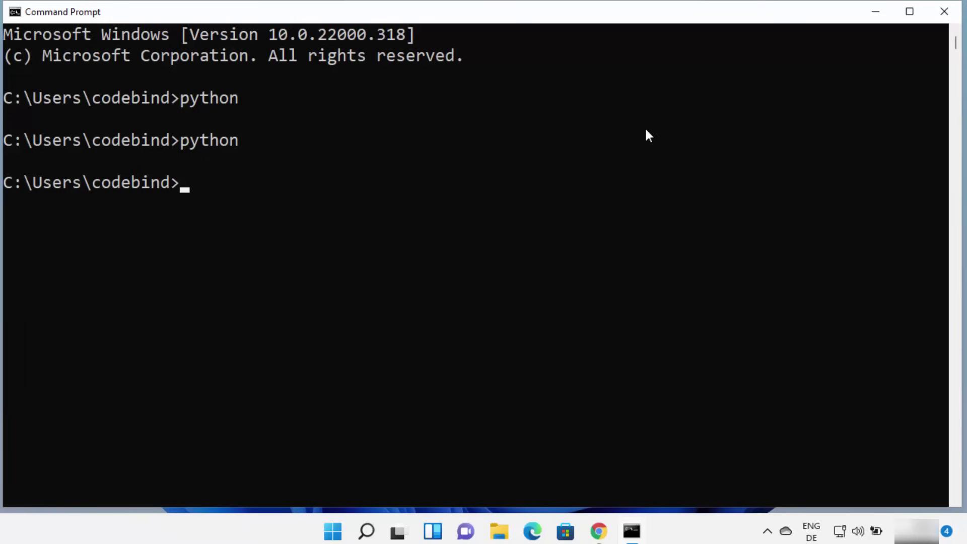
left_click(939, 15)
In Chrome's 'python download' results, go to the python.org Download Python page
left_click(614, 531)
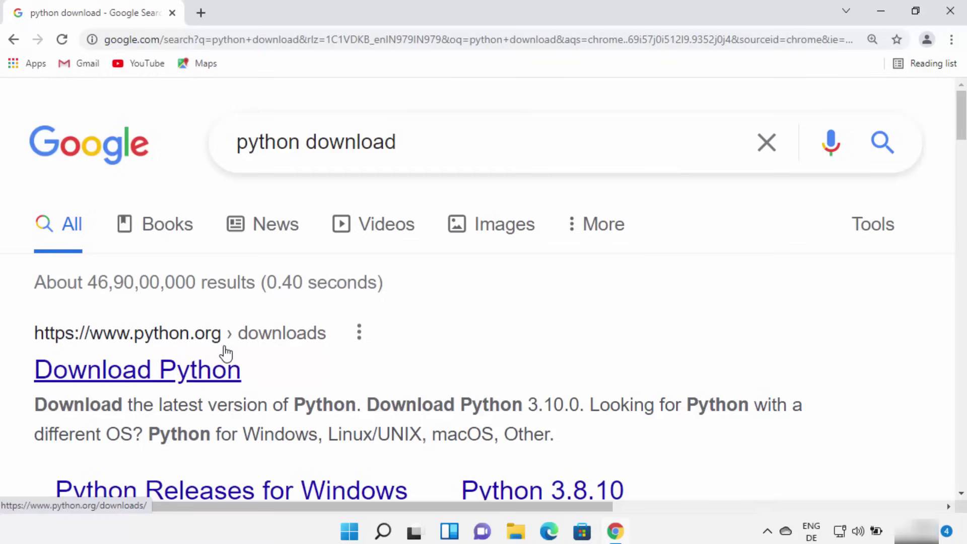
left_click(198, 371)
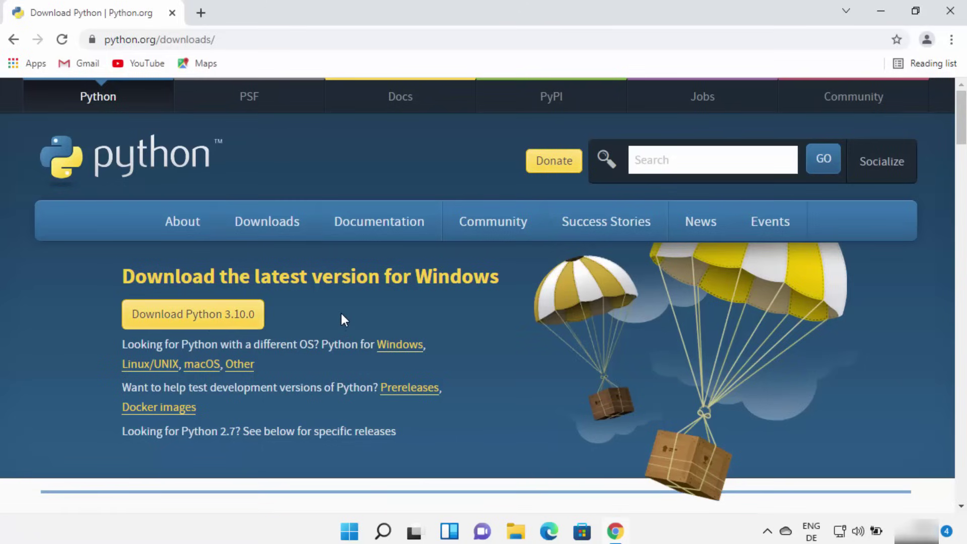
scroll(341, 314, "down", 3)
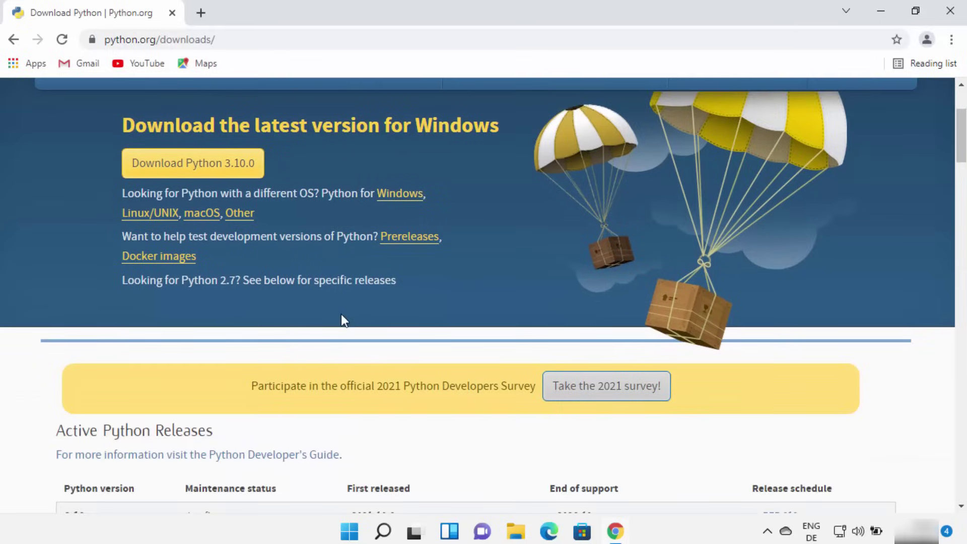
scroll(341, 320, "down", 2)
scroll(341, 315, "down", 2)
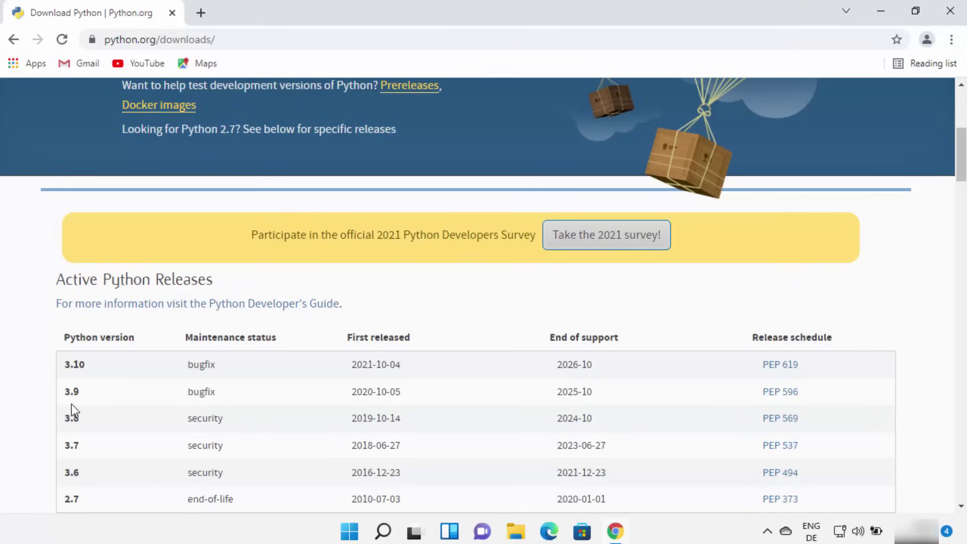
scroll(76, 418, "down", 2)
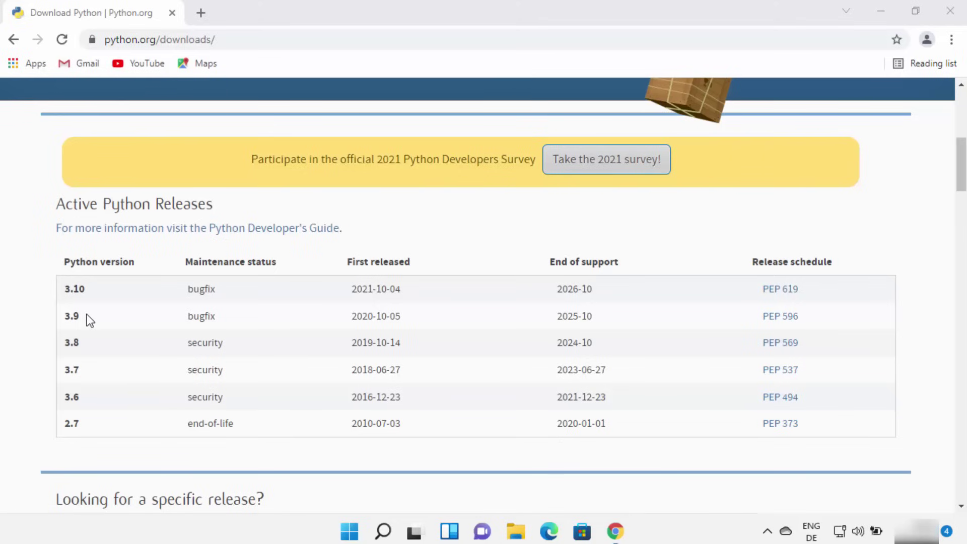
left_click_drag(89, 319, 64, 289)
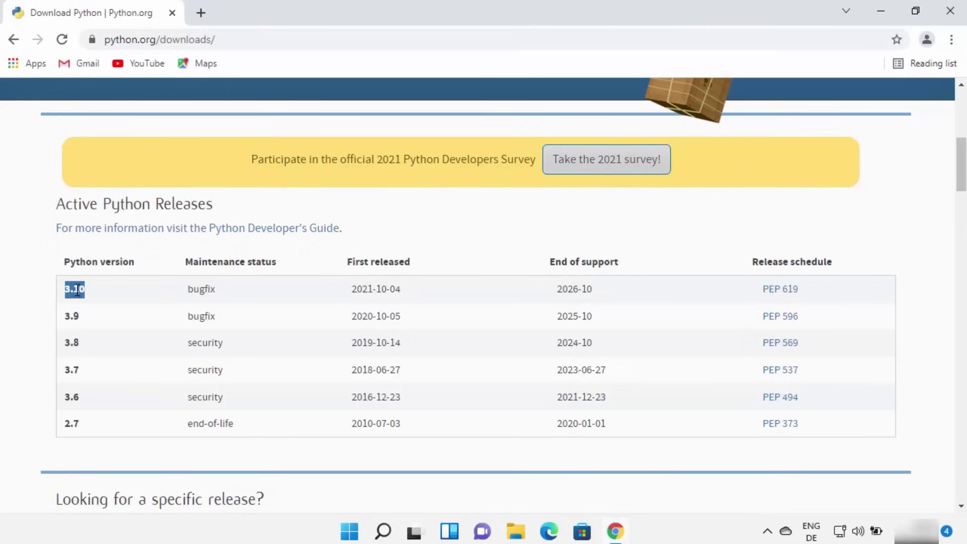
left_click(87, 290)
scroll(264, 352, "up", 7)
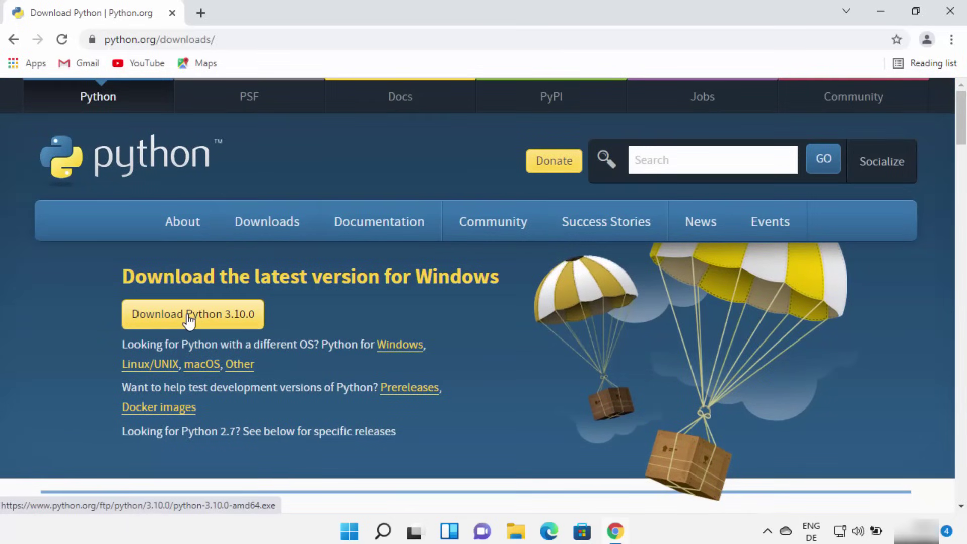
Download and launch the Python 3.10.0 installer, then minimize Chrome
left_click(198, 319)
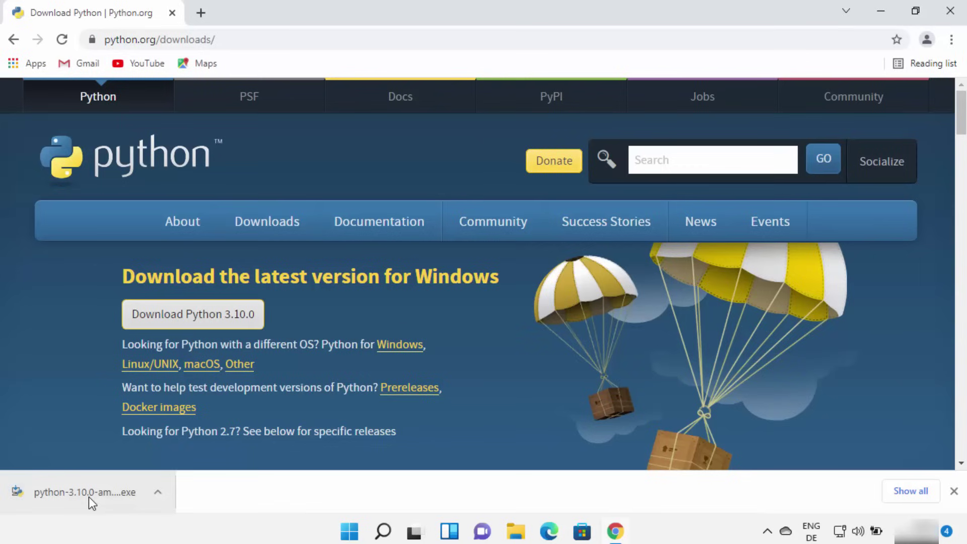
left_click(88, 496)
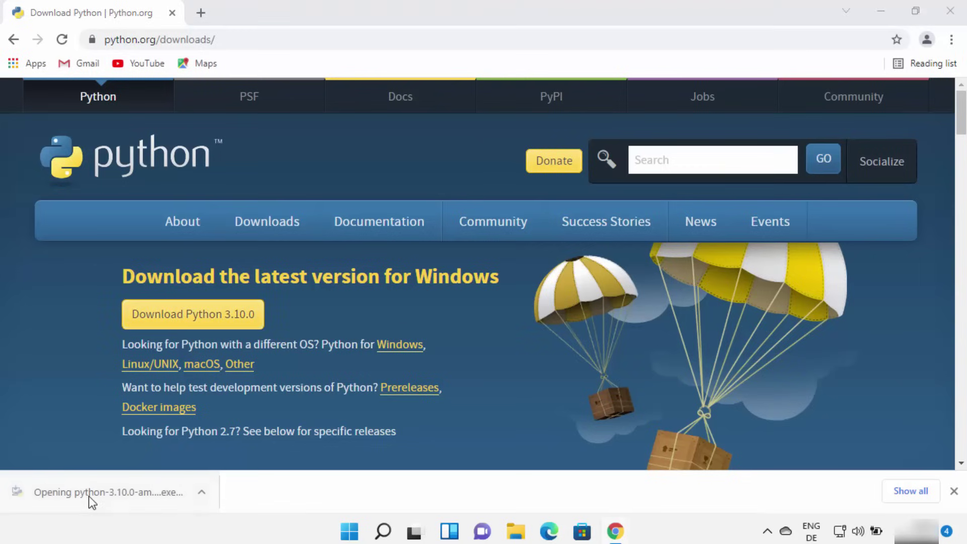
left_click(881, 16)
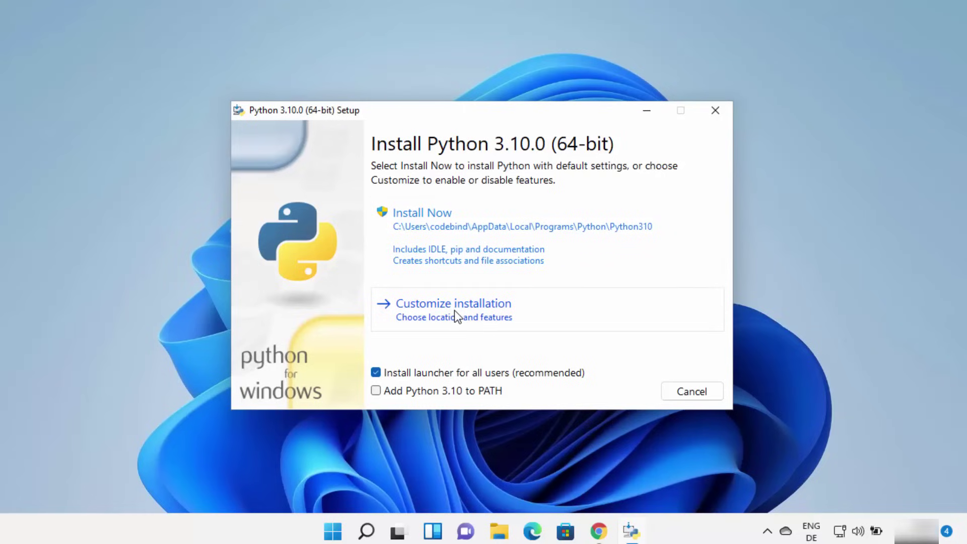
Tick Add Python 3.10 to PATH and choose Customize installation
left_click(383, 394)
left_click(451, 317)
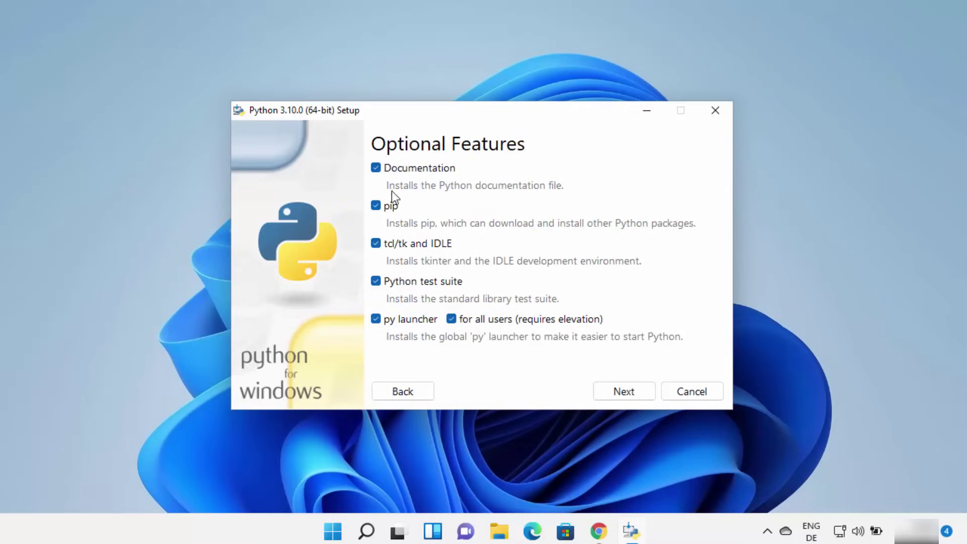
Enable Install for all users, debugging symbols and debug binaries in Advanced Options
left_click(611, 391)
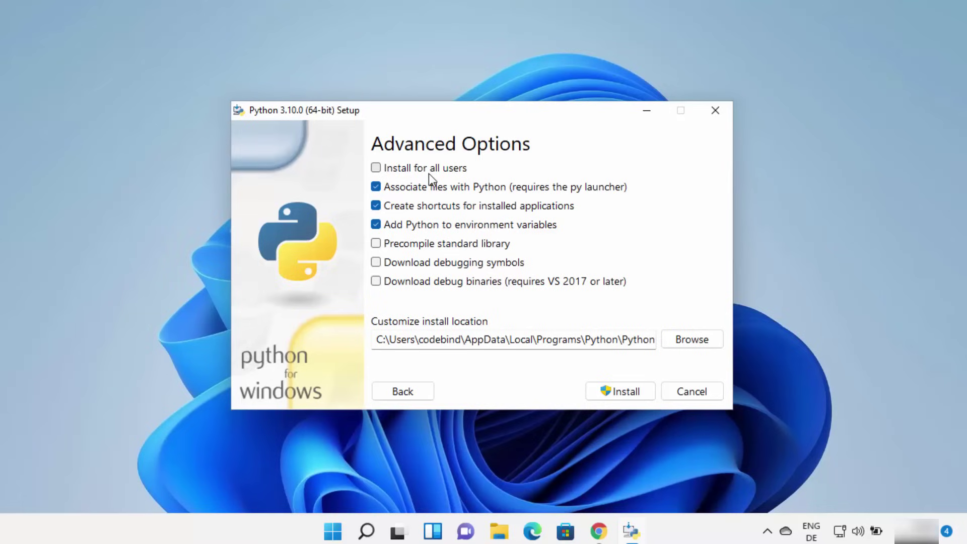
left_click(380, 168)
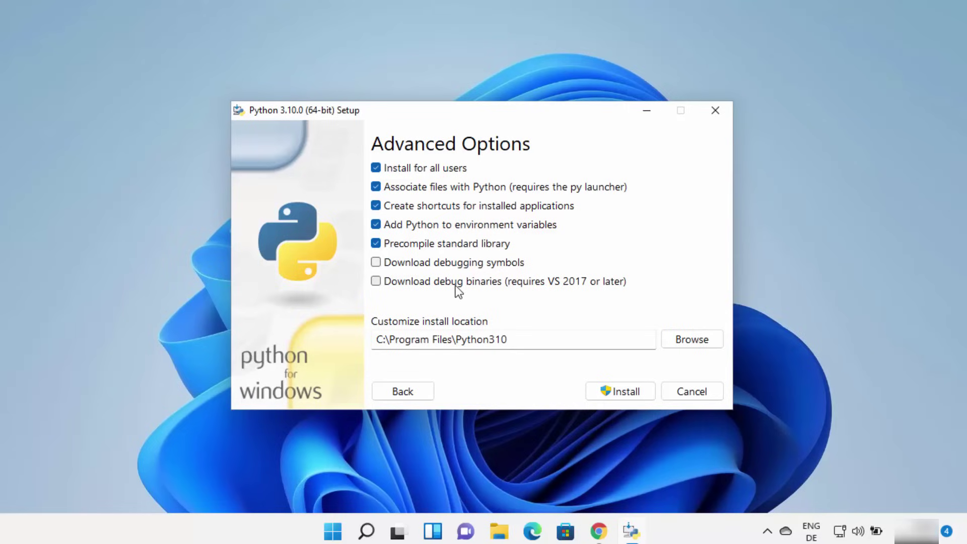
left_click(377, 263)
left_click(382, 280)
Change the install location to C:\Python310 and start the installation
left_click_drag(452, 339, 391, 339)
key("BackSpace")
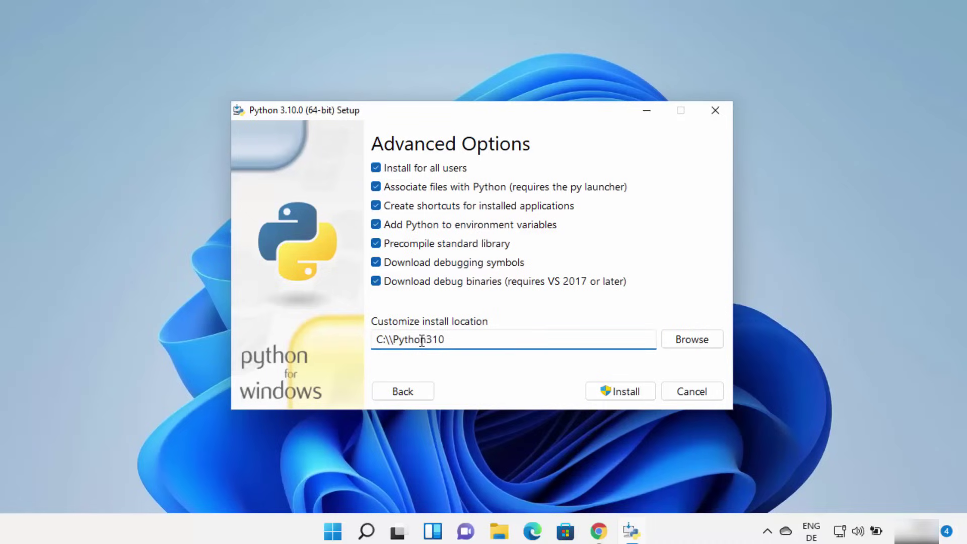
key("BackSpace")
left_click_drag(390, 341, 445, 340)
left_click(423, 341)
left_click_drag(443, 339, 430, 339)
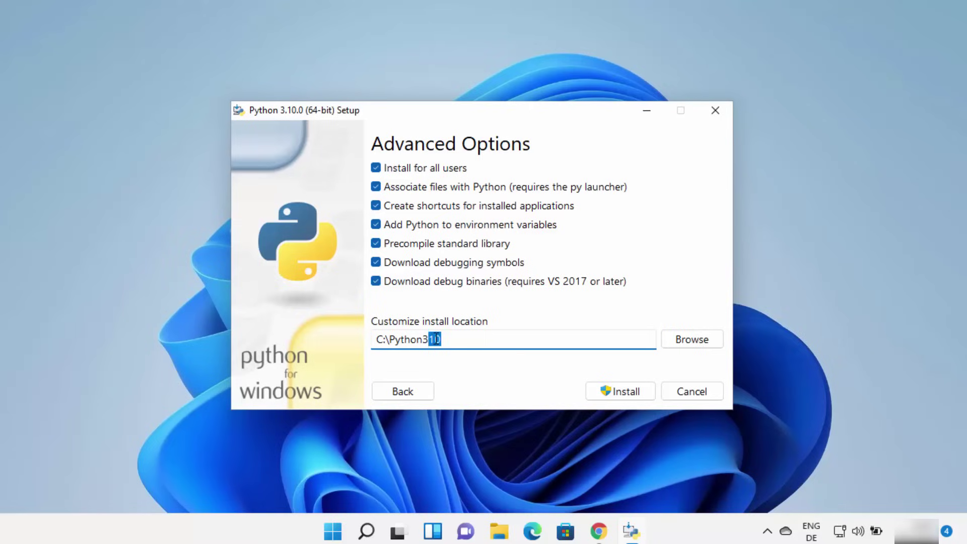
left_click(430, 339)
left_click(619, 392)
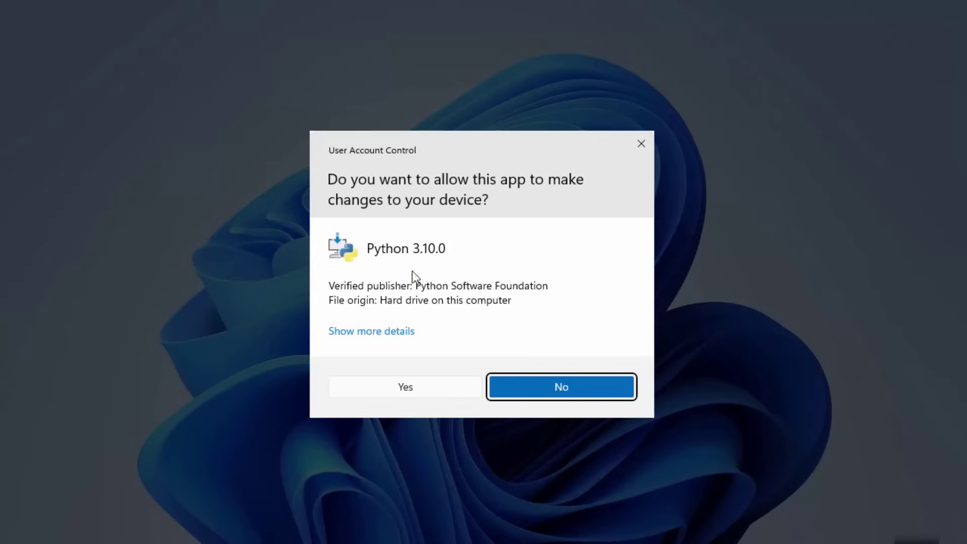
Approve the User Account Control prompt so Python 3.10.0 setup completes
left_click(400, 393)
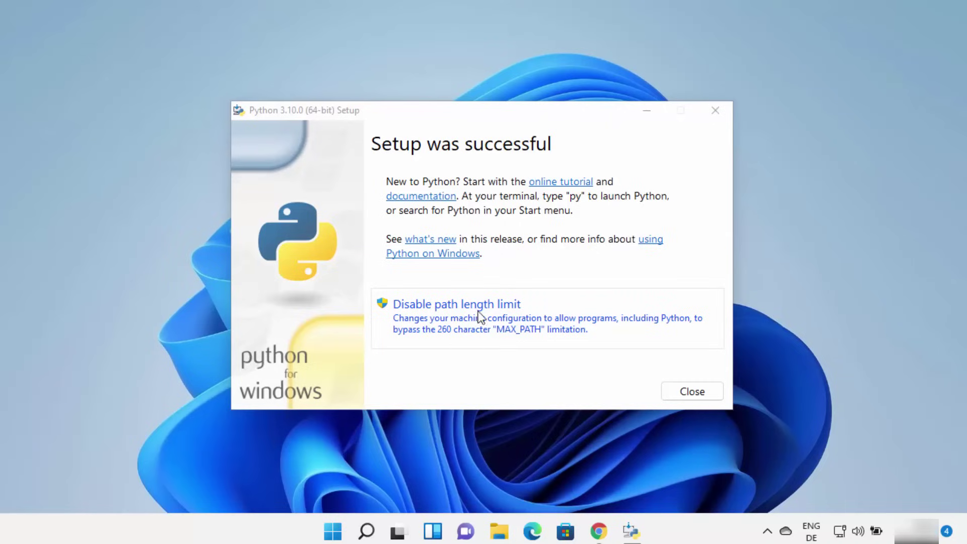
Close the Python 3.10.0 'Setup was successful' window
left_click(431, 386)
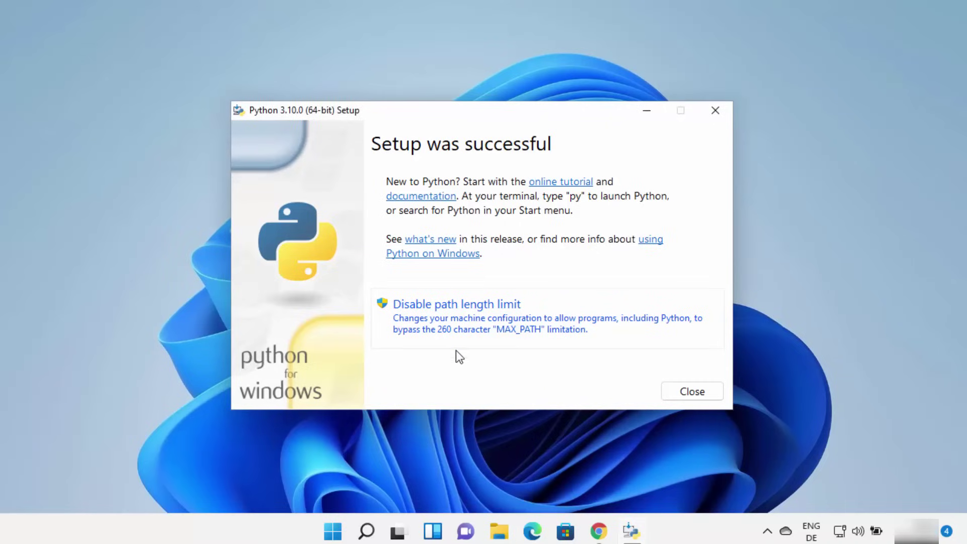
left_click(675, 396)
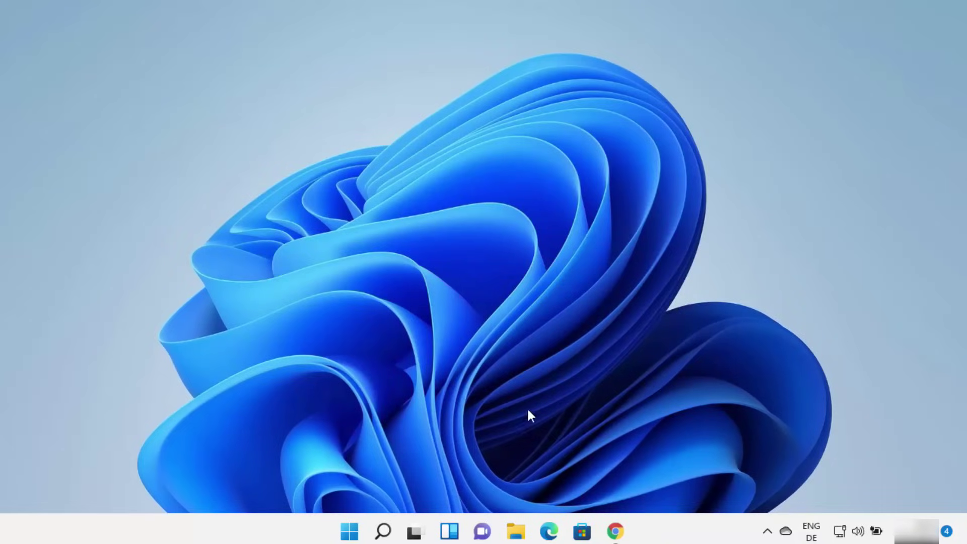
Check the Start menu's full recommended list for the new IDLE and Python 3.10 entries
left_click(352, 535)
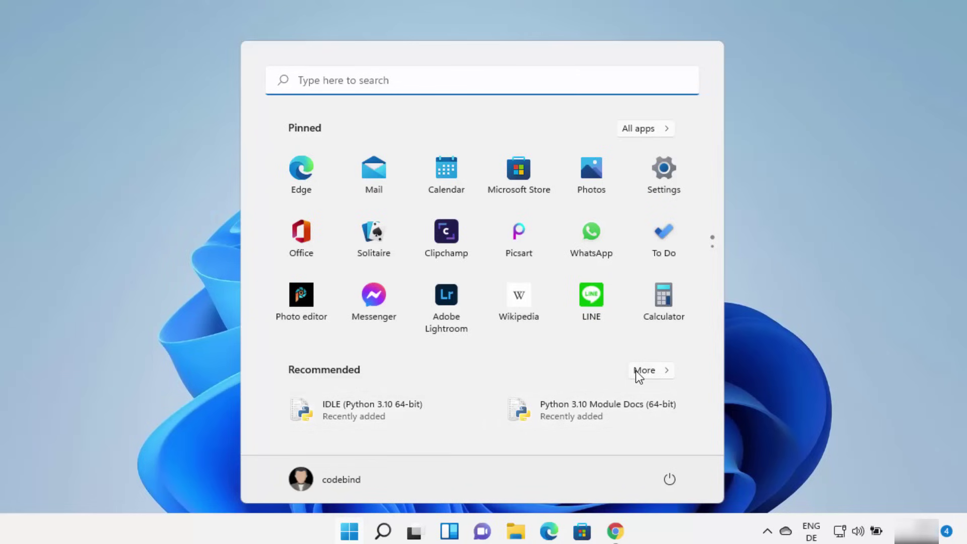
left_click(649, 373)
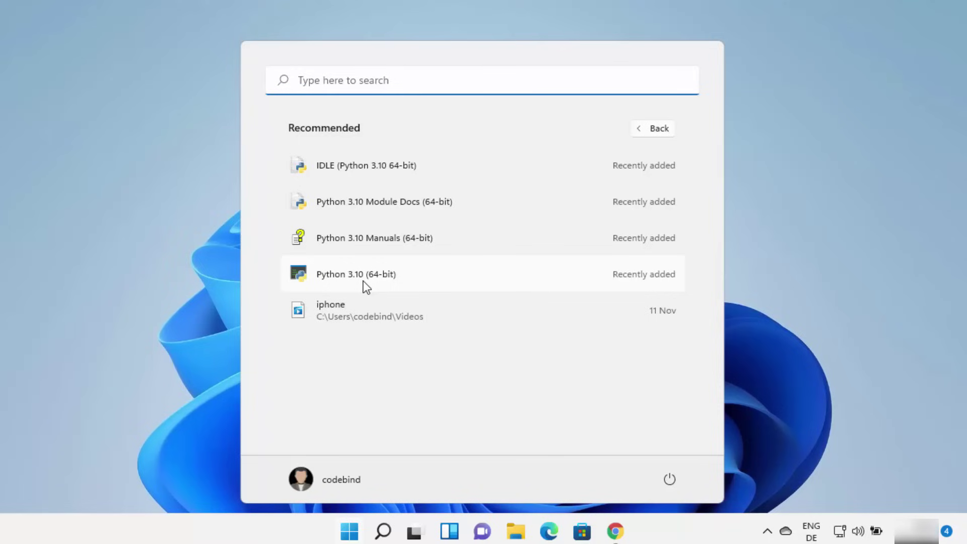
left_click(780, 335)
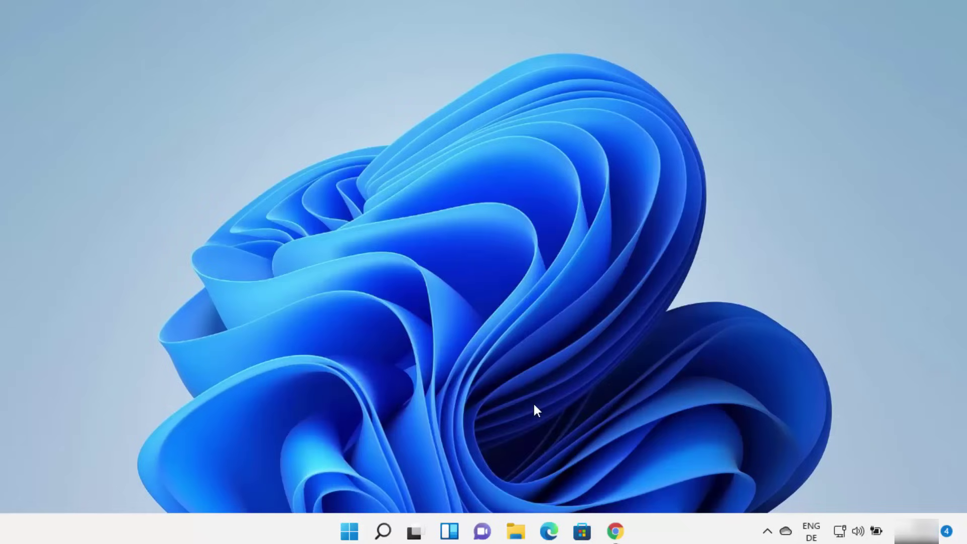
Open Command Prompt via 'cmd' search and run python --version, reporting Python 3.10.0
left_click(385, 530)
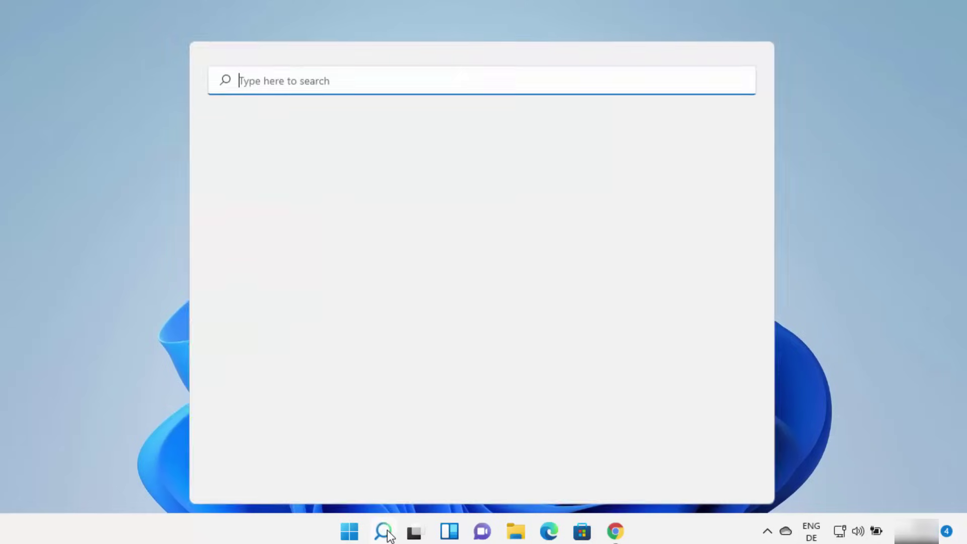
type("cmd")
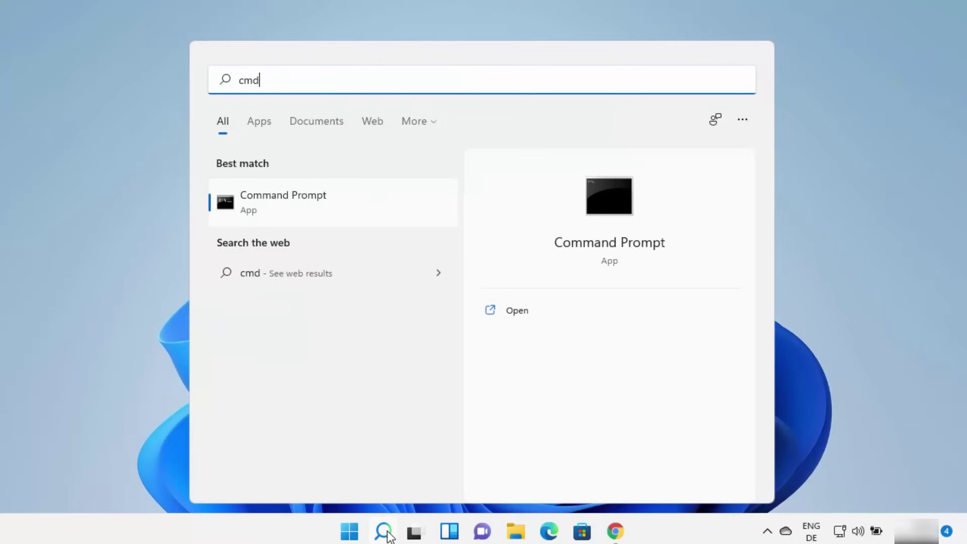
left_click(361, 201)
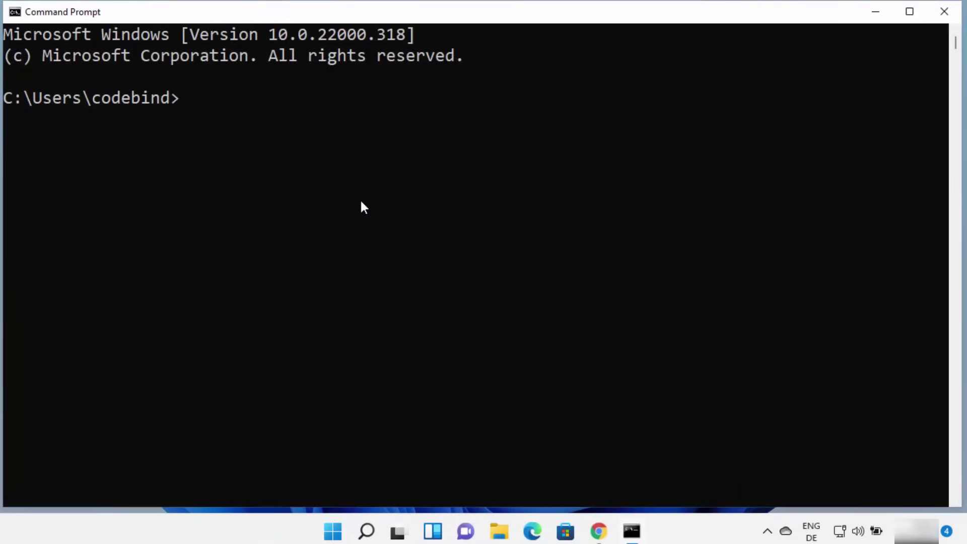
type("pytho")
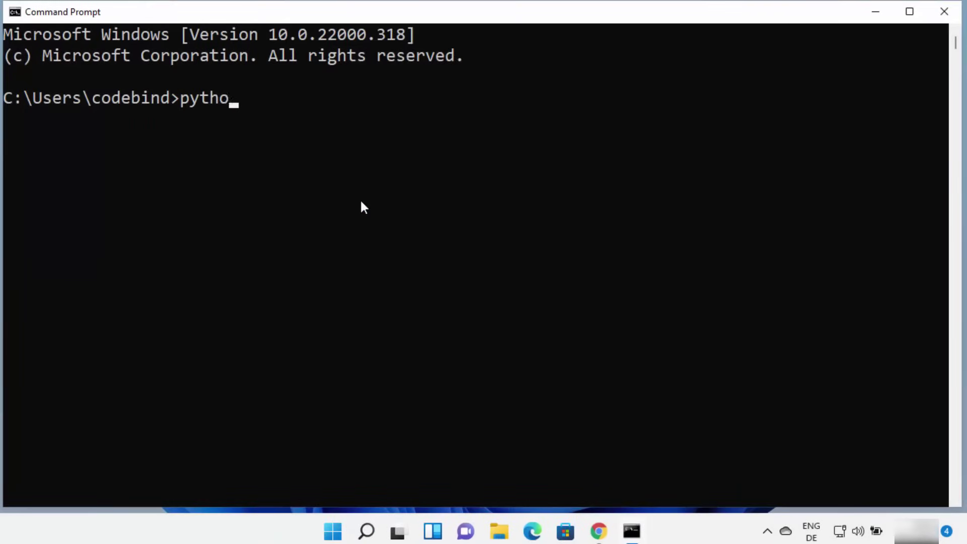
type("n --version")
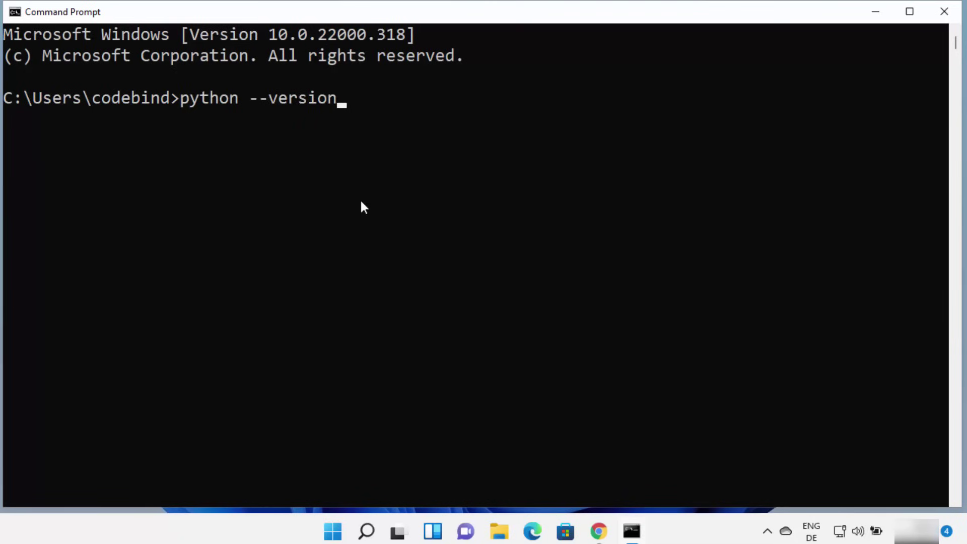
key("Return")
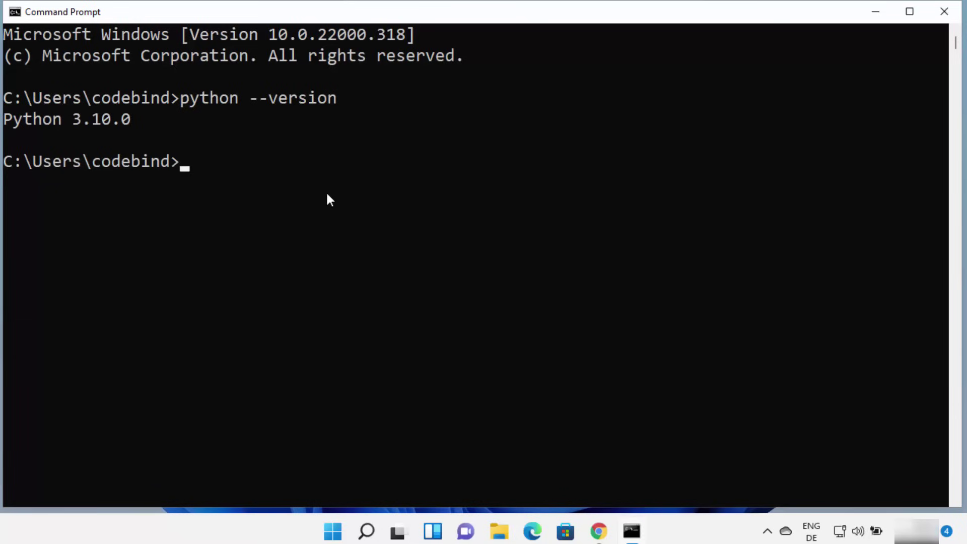
Highlight the Python 3.10.0 output line, then clear the selection
left_click(128, 117)
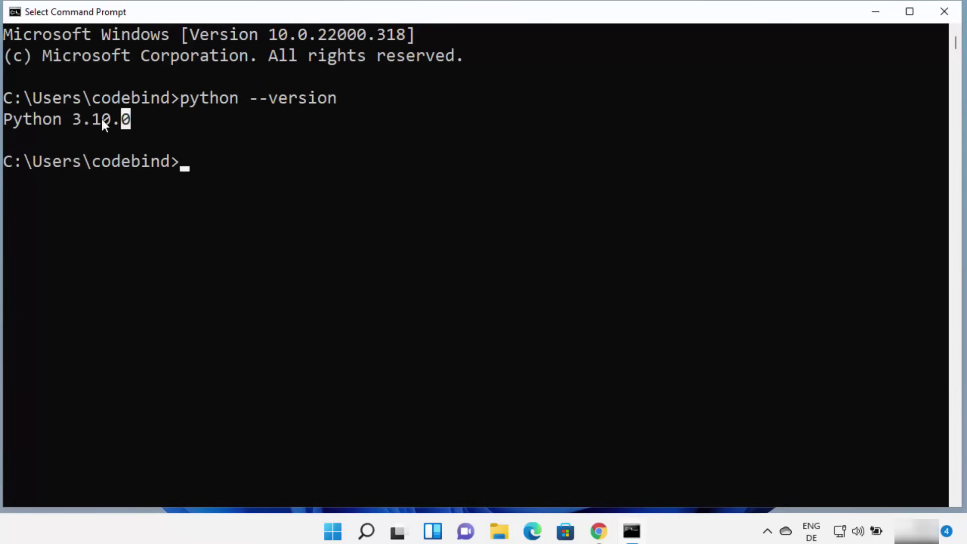
left_click_drag(42, 126, 4, 120)
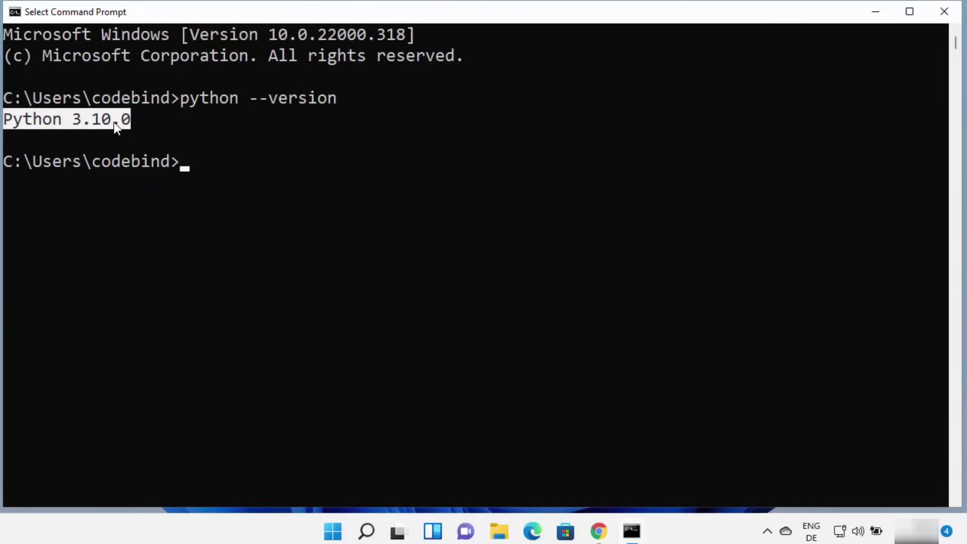
left_click(234, 177)
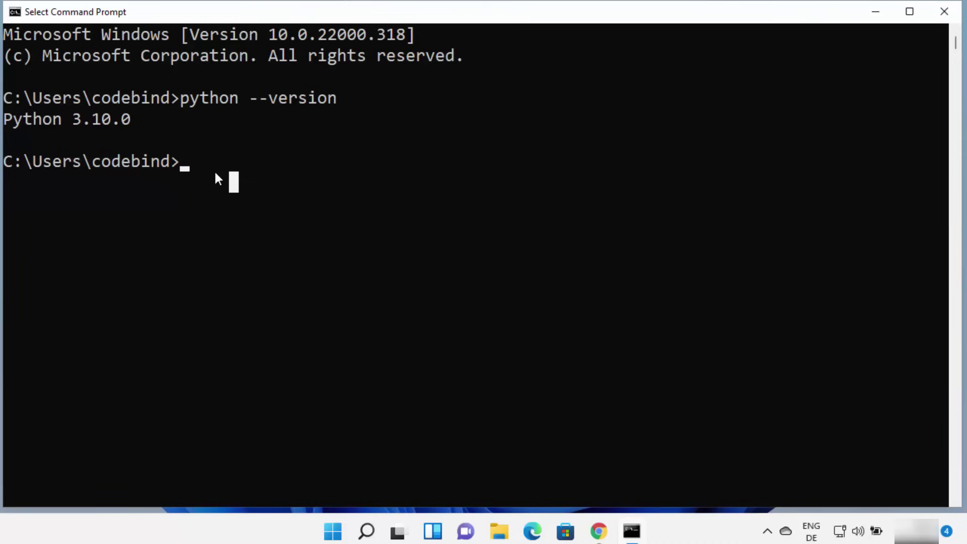
Run pip --version in Command Prompt, correcting the typo in the command
type("pip")
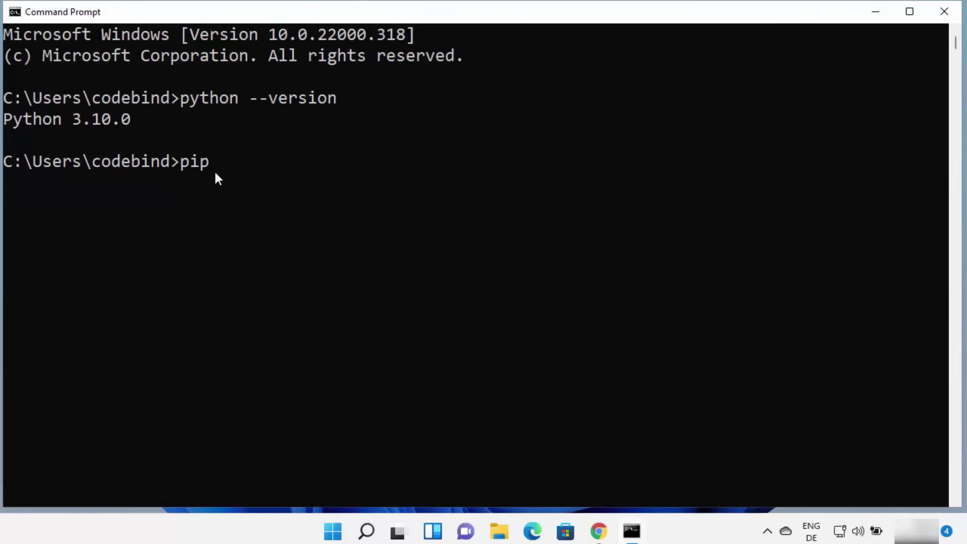
type(" --ves")
key("BackSpace")
type("rsion")
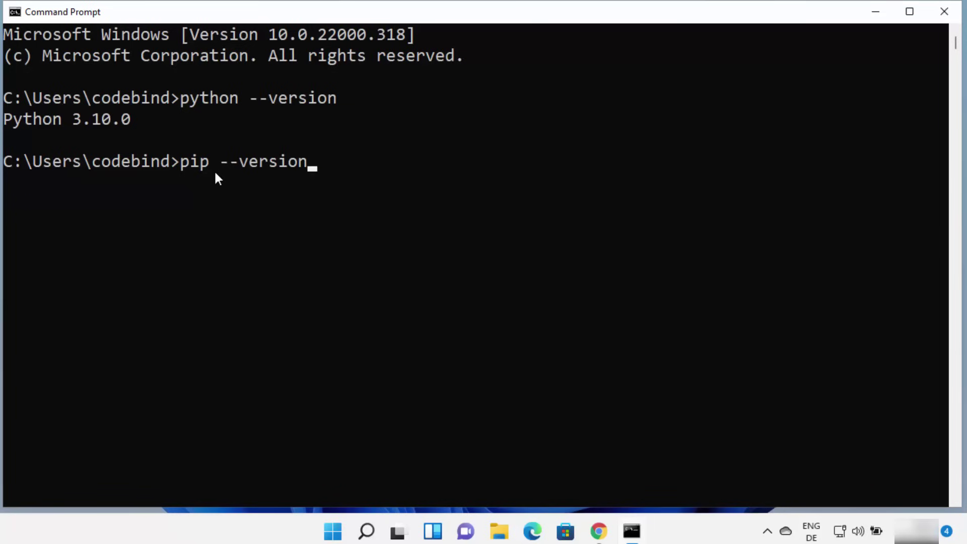
key("Return")
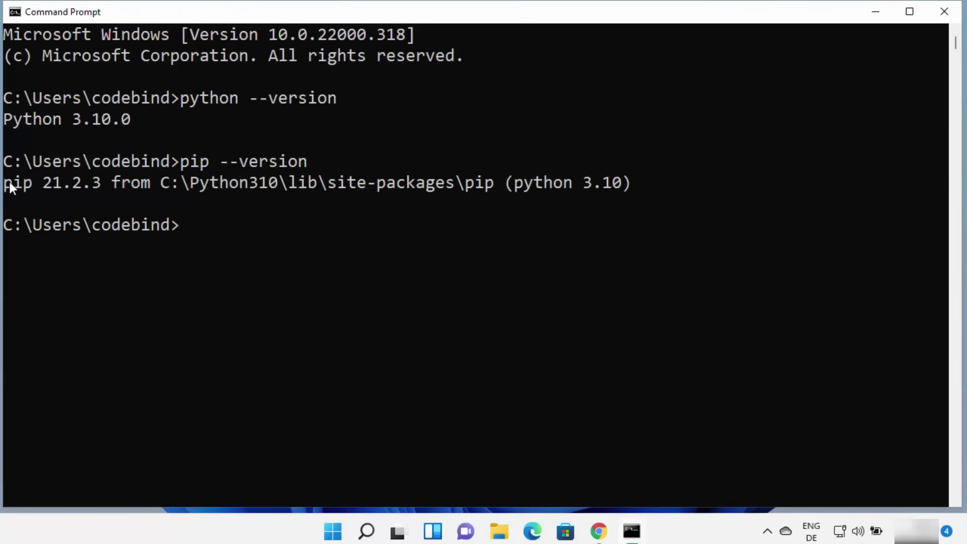
Highlight pip version 21.2.3 and the python 3.10 part of the output
left_click_drag(10, 184, 105, 182)
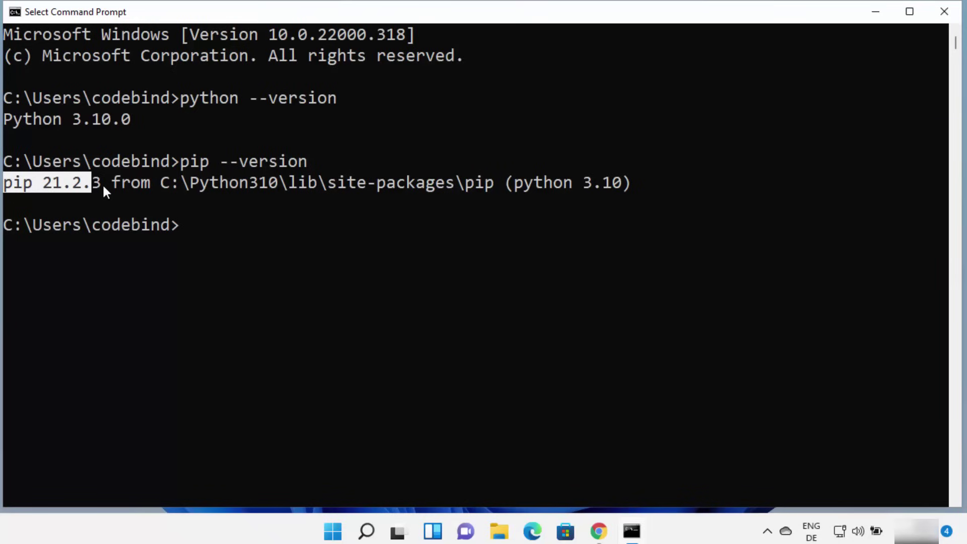
left_click(107, 183)
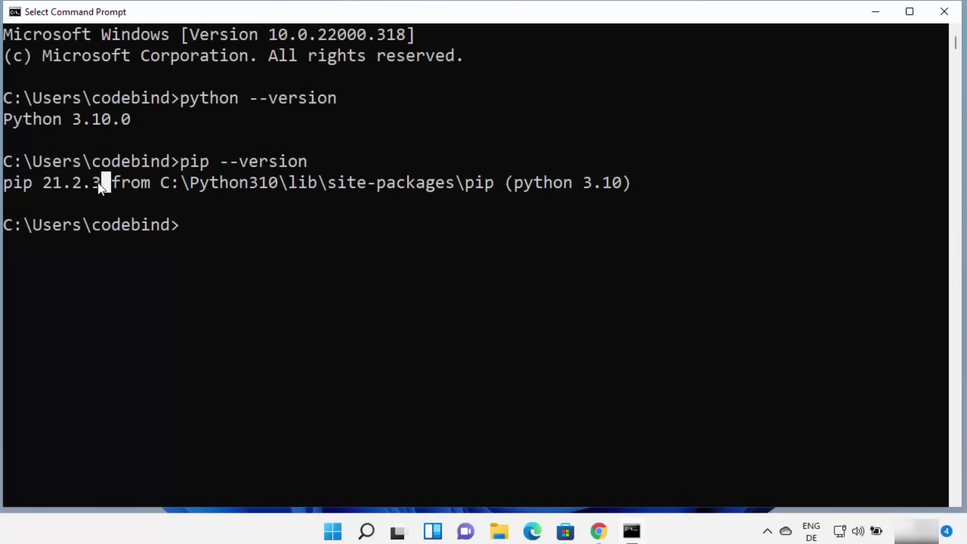
left_click_drag(97, 182, 54, 187)
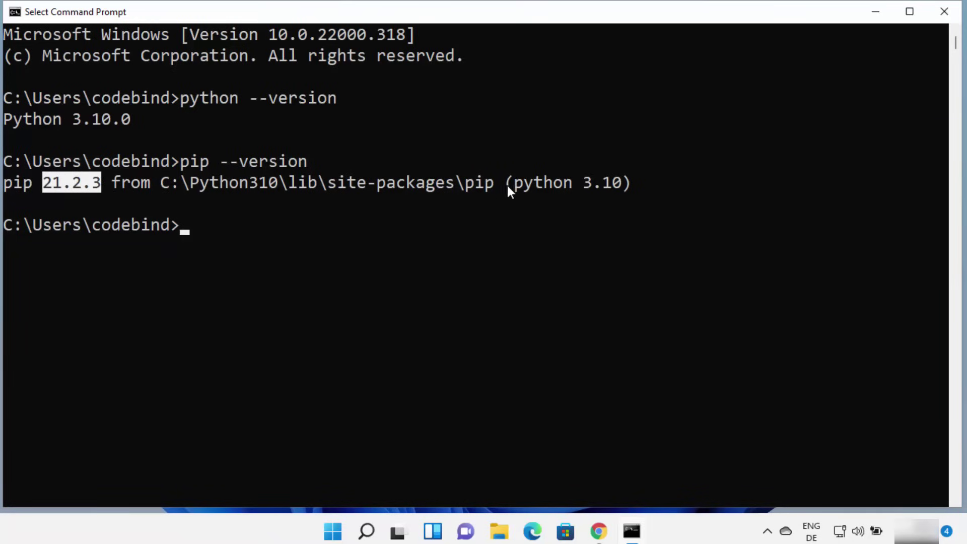
left_click_drag(507, 185, 609, 189)
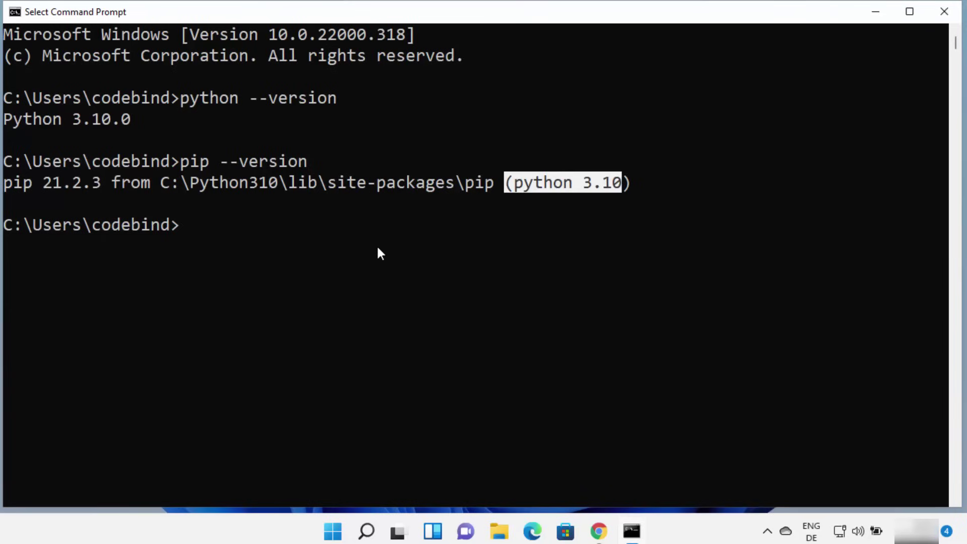
left_click(264, 244)
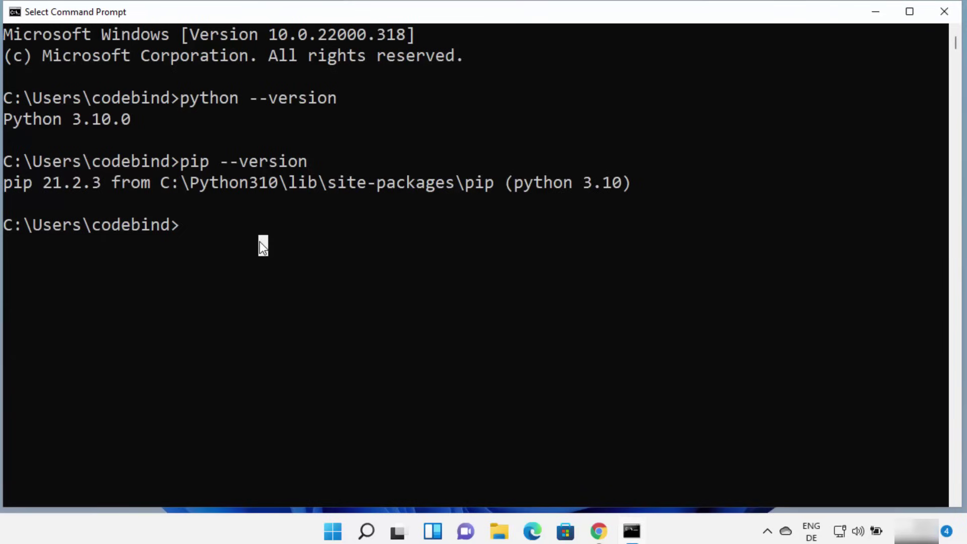
Start the Python interpreter and evaluate 5+5, which returns 10
type("python")
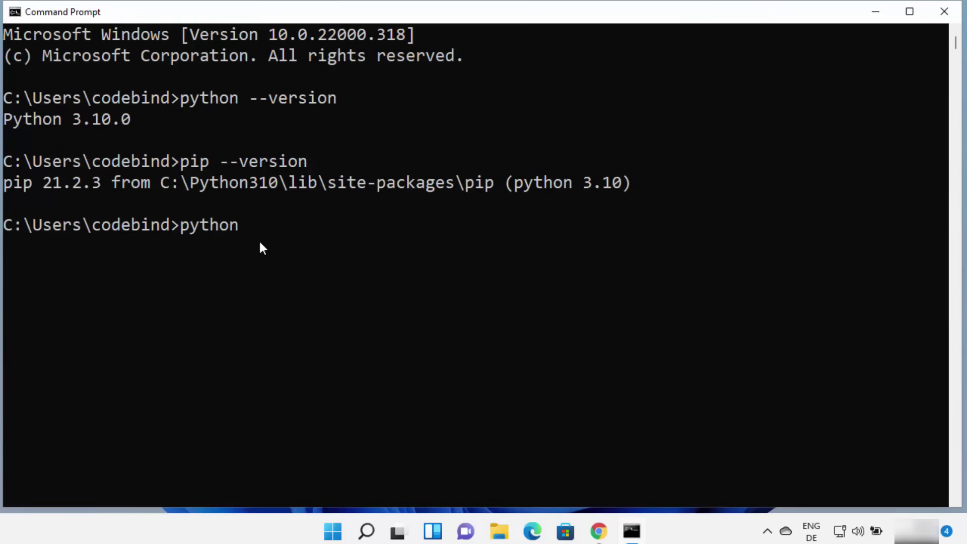
key("Return")
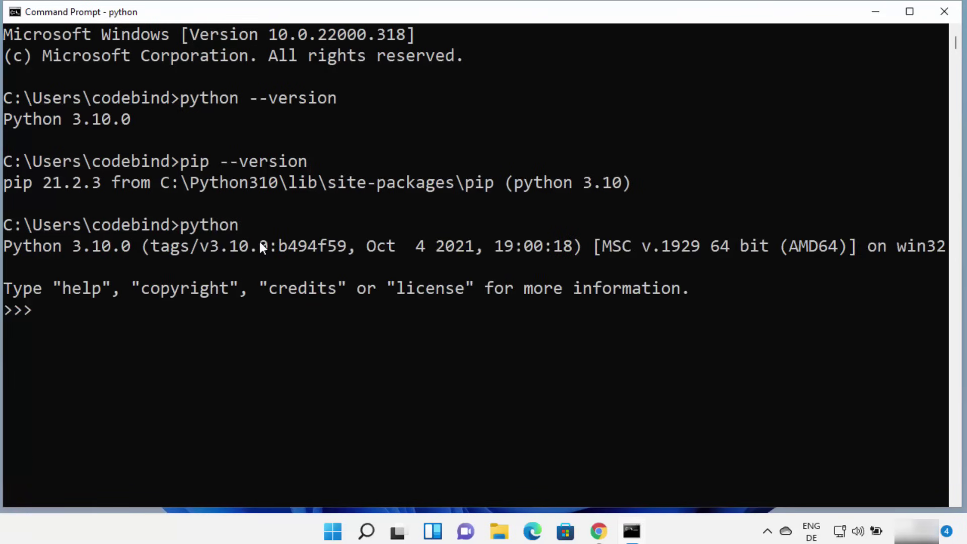
left_click(677, 373)
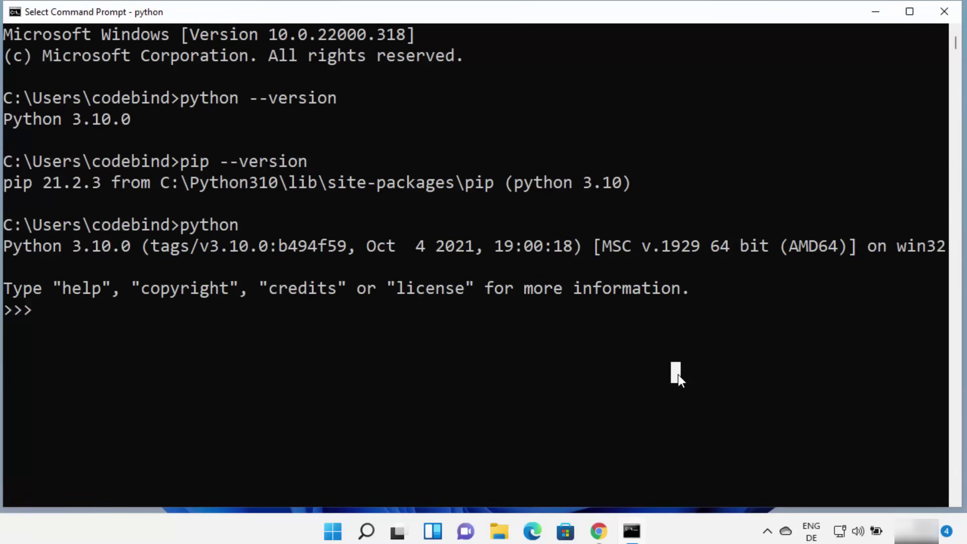
left_click(292, 373)
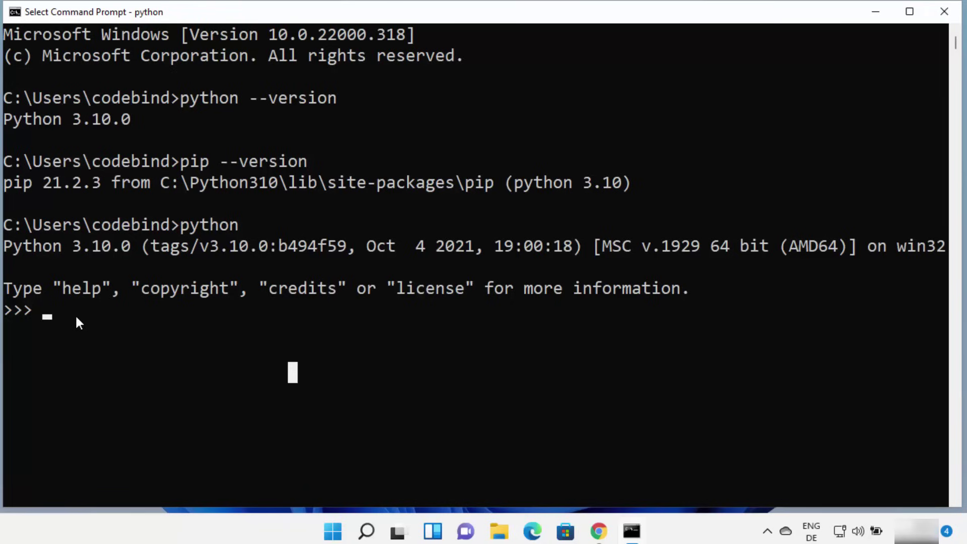
left_click(53, 318)
type("5+5")
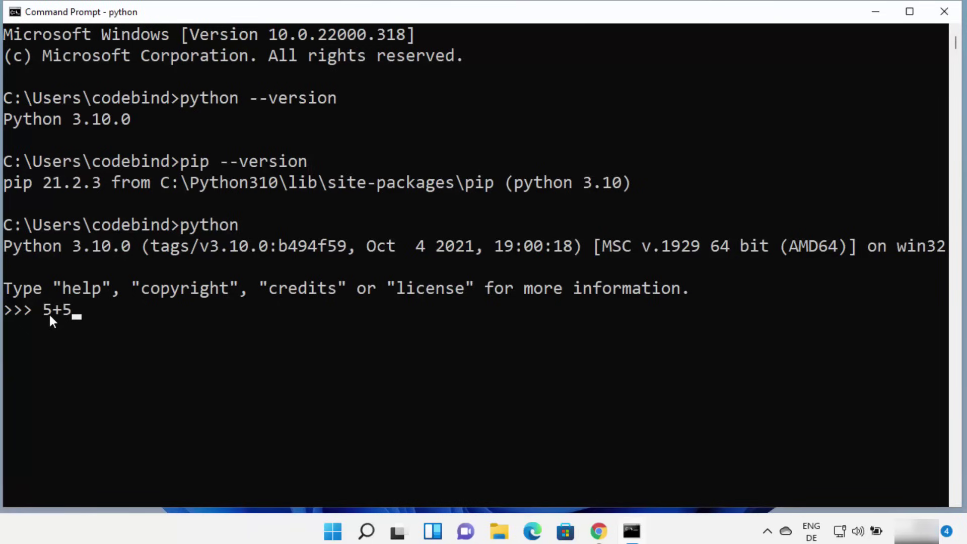
key("Return")
left_click_drag(37, 307, 73, 313)
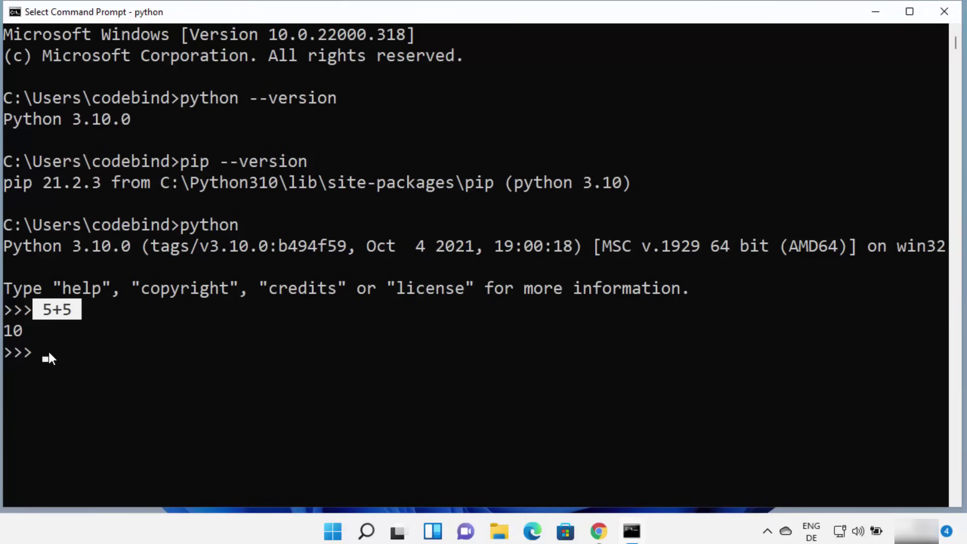
Run print("Hello World"), then highlight the Python 3.10.0 version output
type("prin")
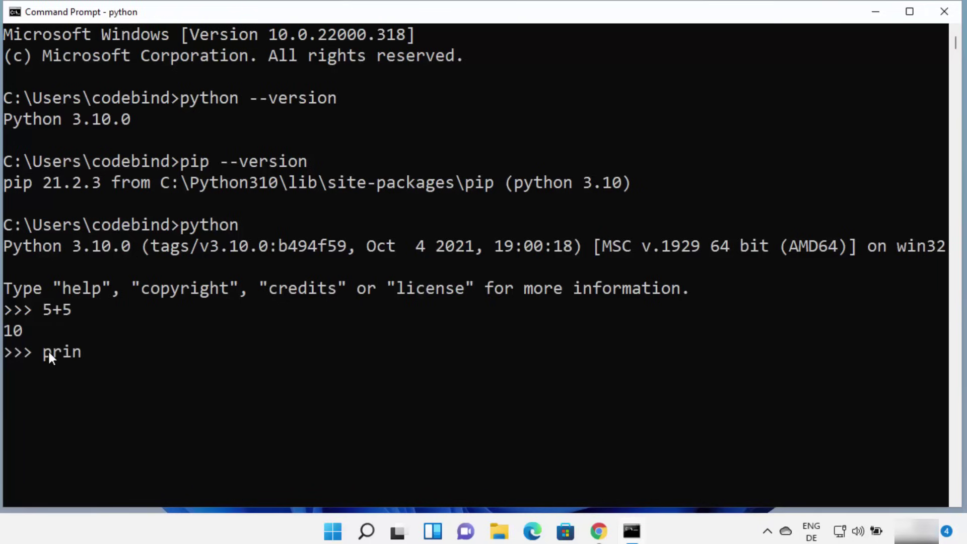
type("t(\"Hello")
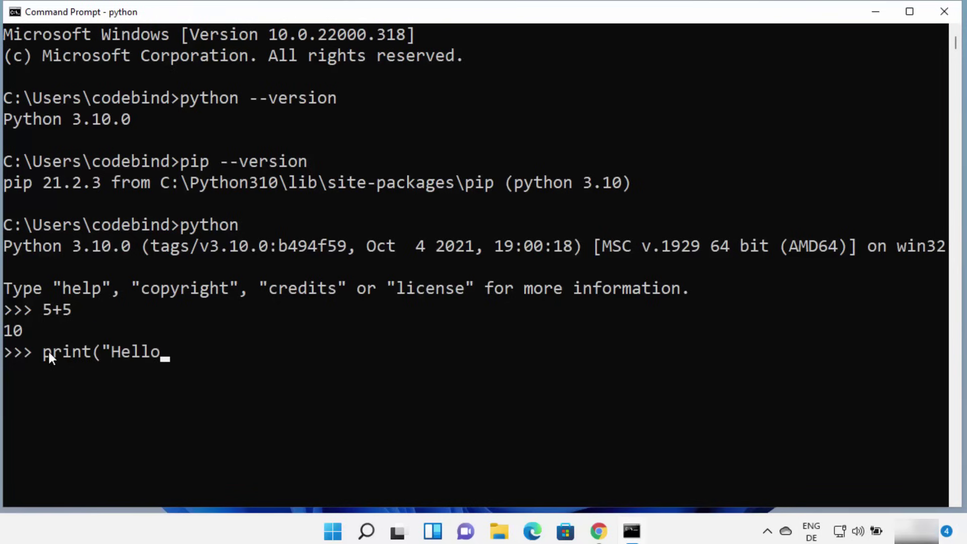
type(" World\")")
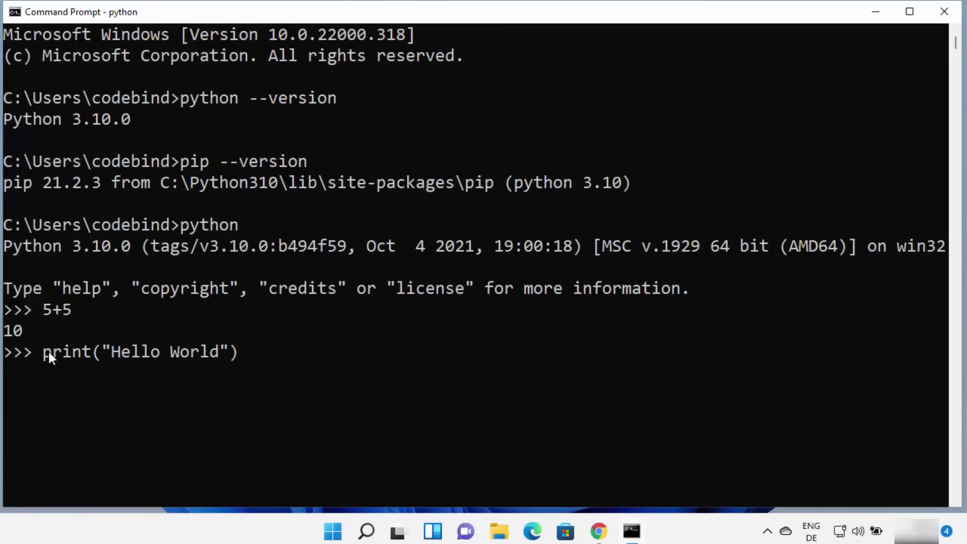
key("Return")
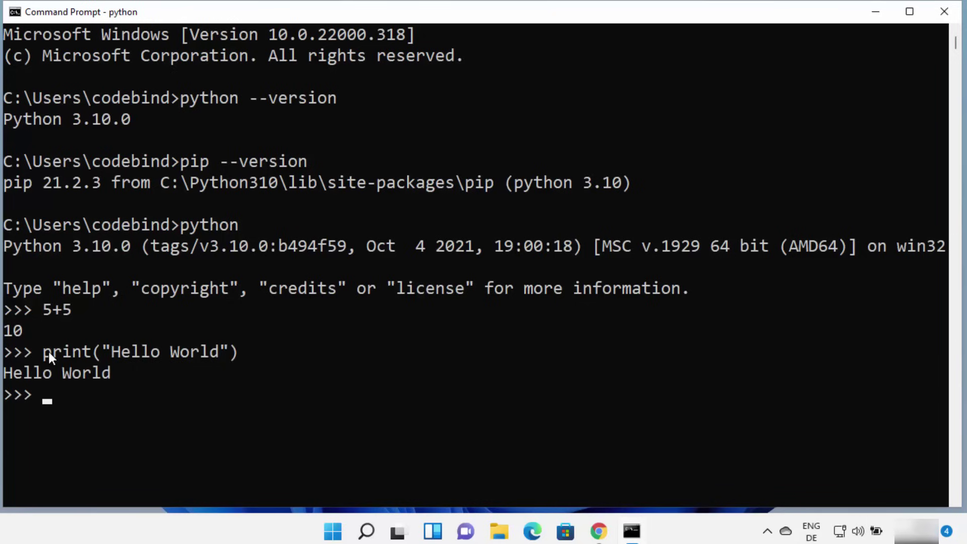
left_click(119, 374)
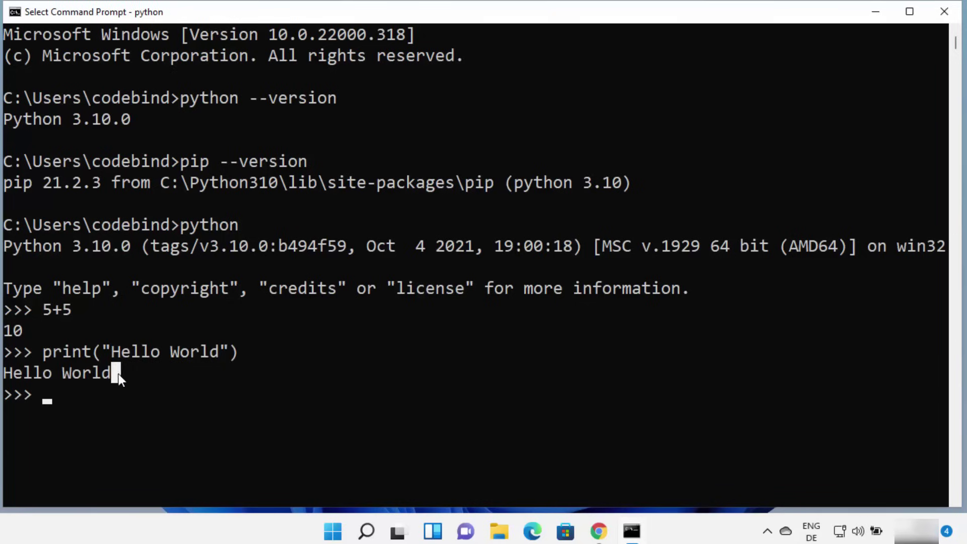
left_click_drag(45, 352, 86, 356)
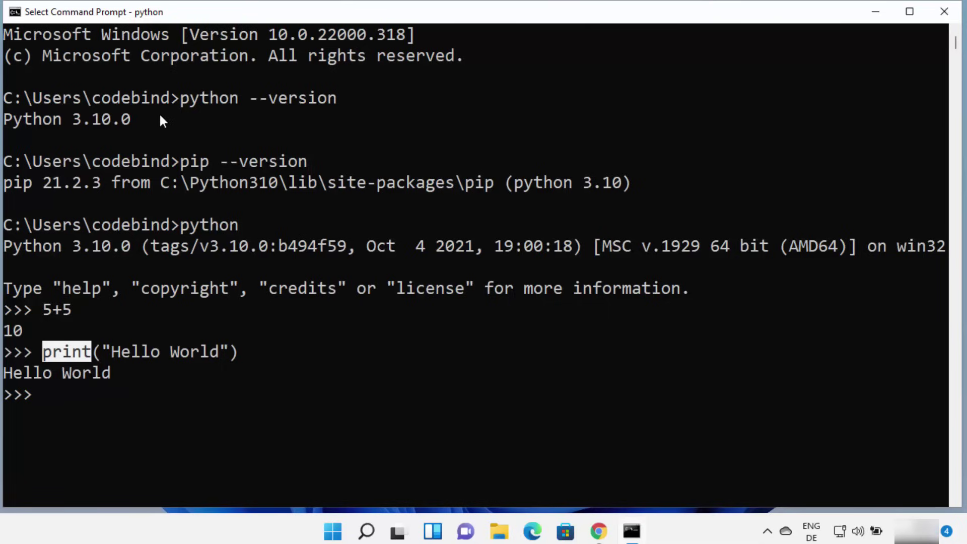
left_click_drag(145, 121, 4, 120)
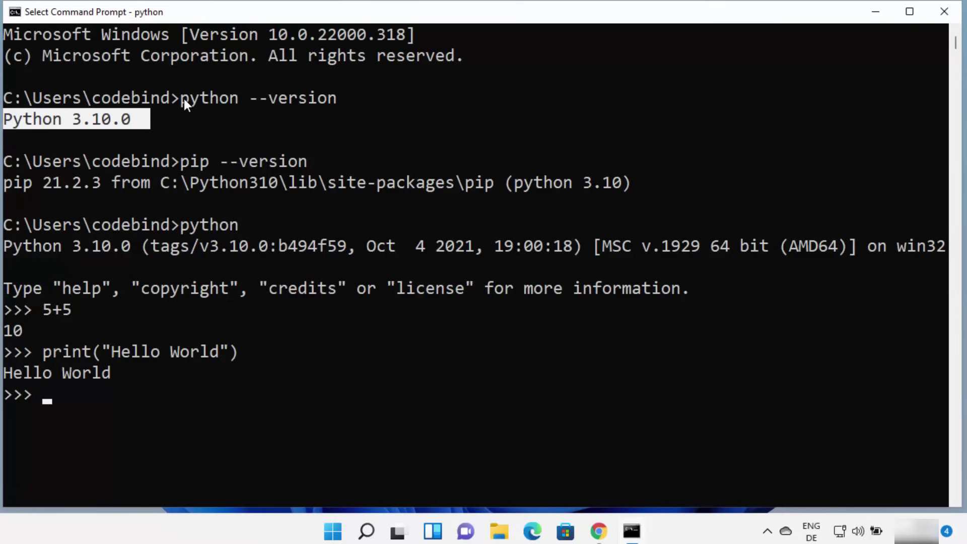
left_click_drag(181, 97, 330, 97)
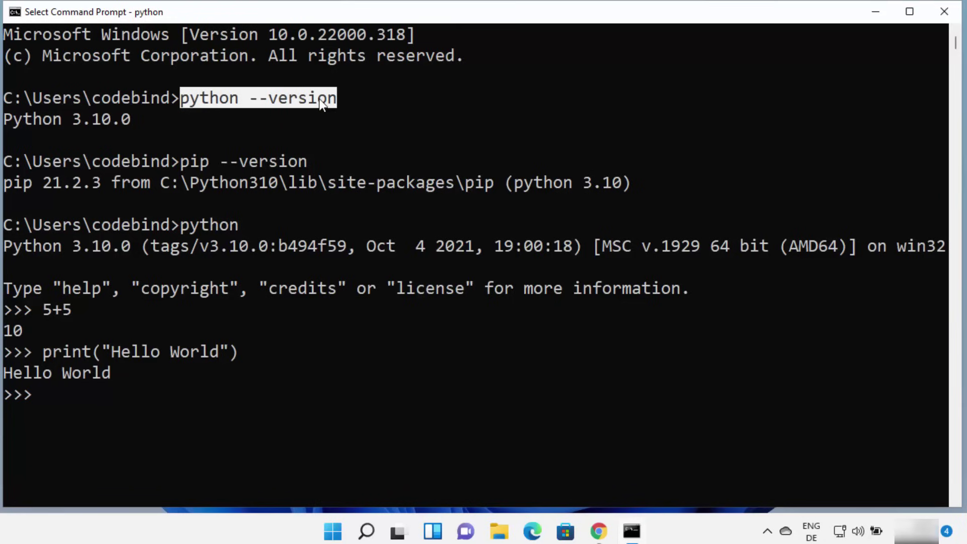
Close Command Prompt, view C:\Python310 in maximized File Explorer, then minimize it
left_click(943, 11)
left_click(814, 71)
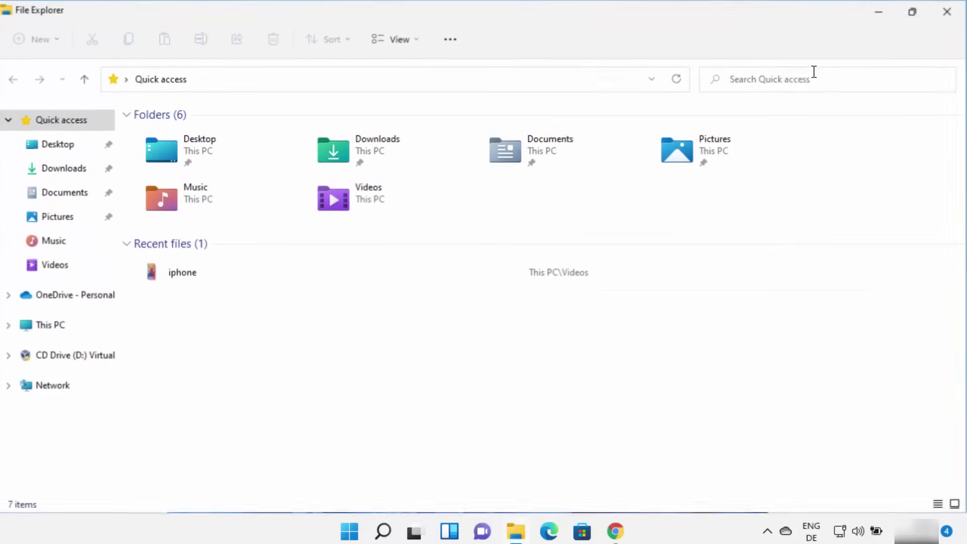
left_click(72, 325)
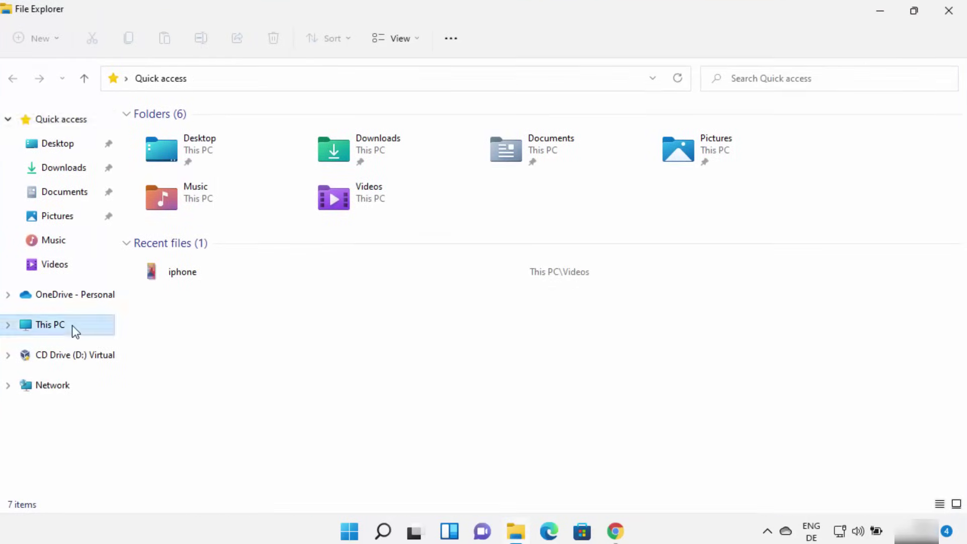
double_click(208, 246)
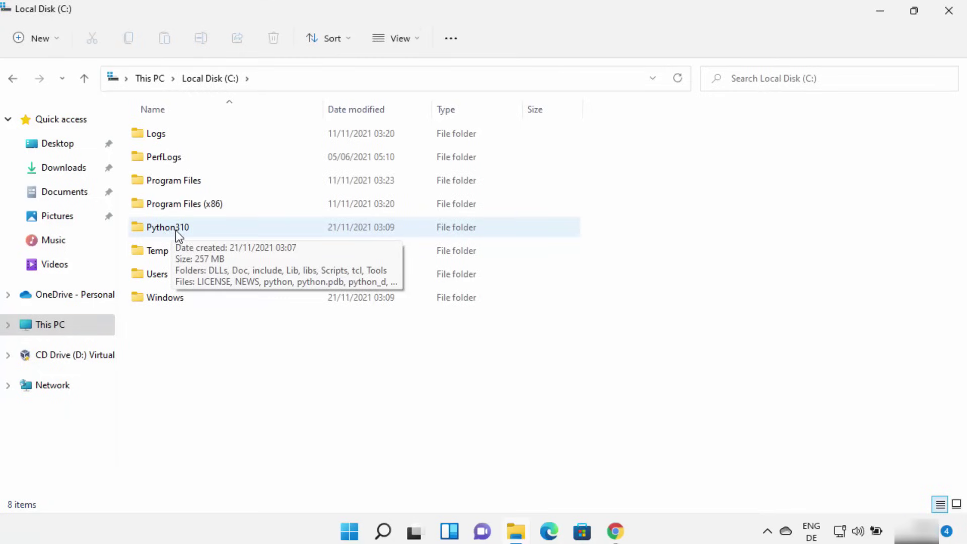
double_click(177, 232)
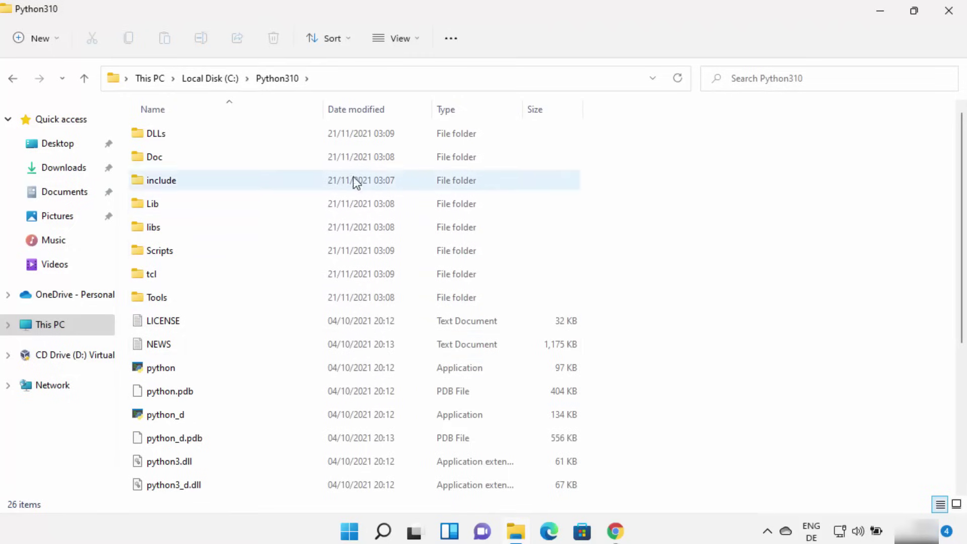
left_click(880, 13)
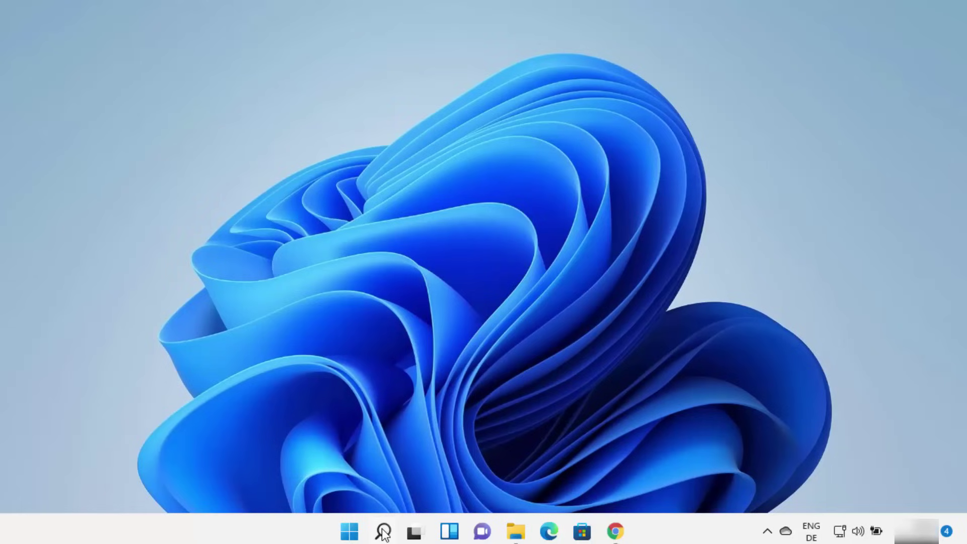
Search 'edit env' and open 'Edit environment variables for your account'
mouse_move(382, 528)
left_click(387, 530)
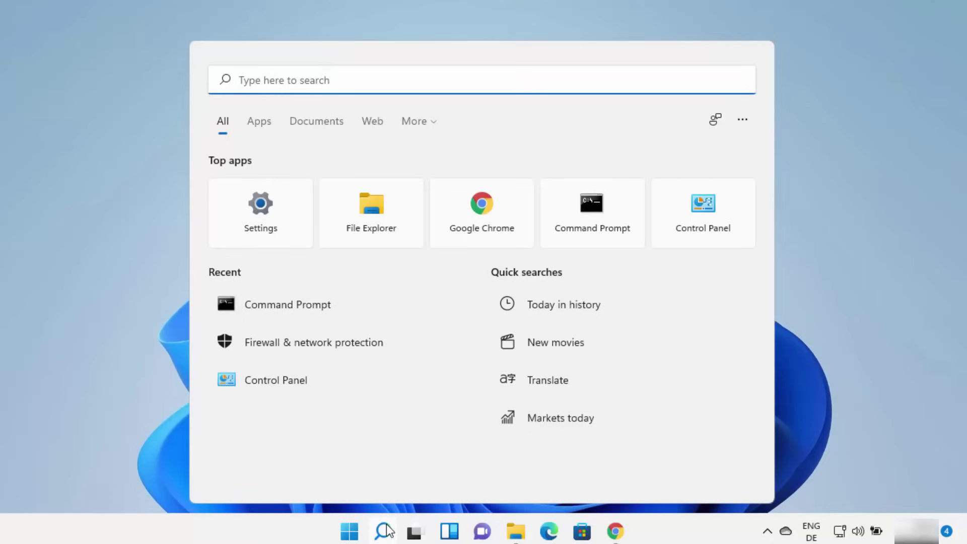
type("edit e")
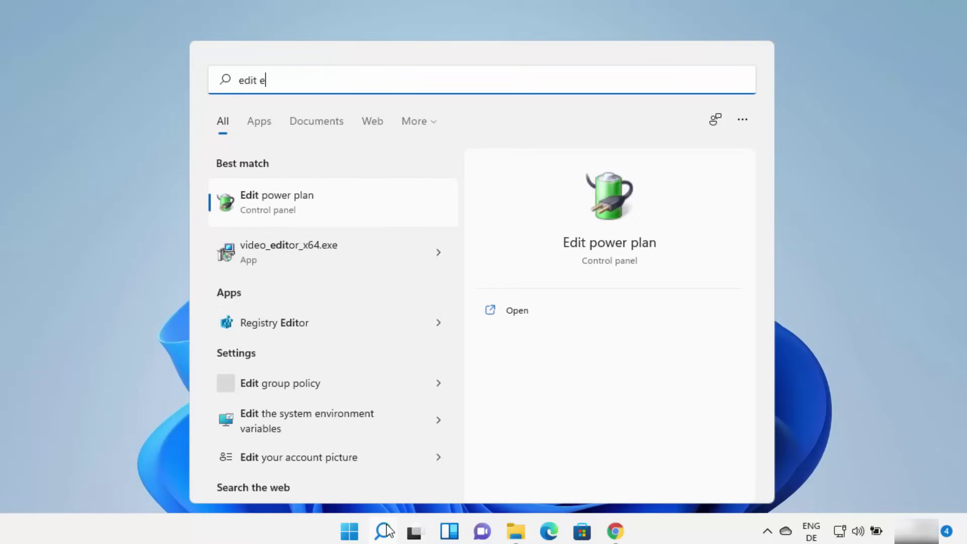
type("nv")
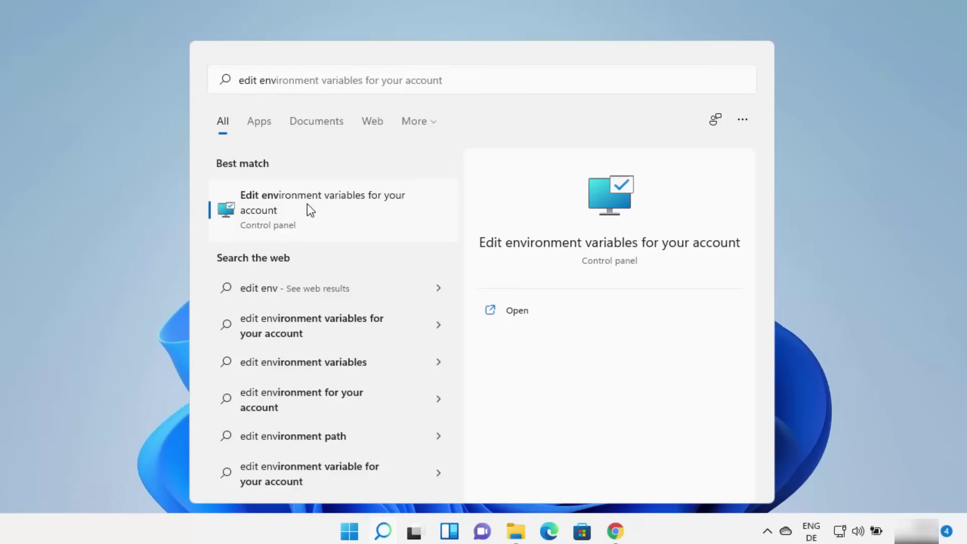
left_click(309, 209)
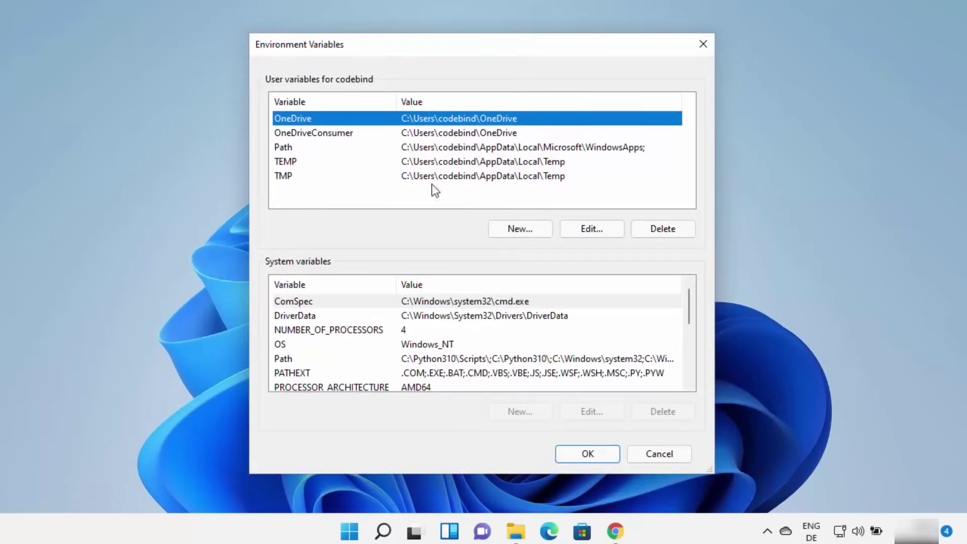
Search 'contr' and launch Control Panel
key("super+s")
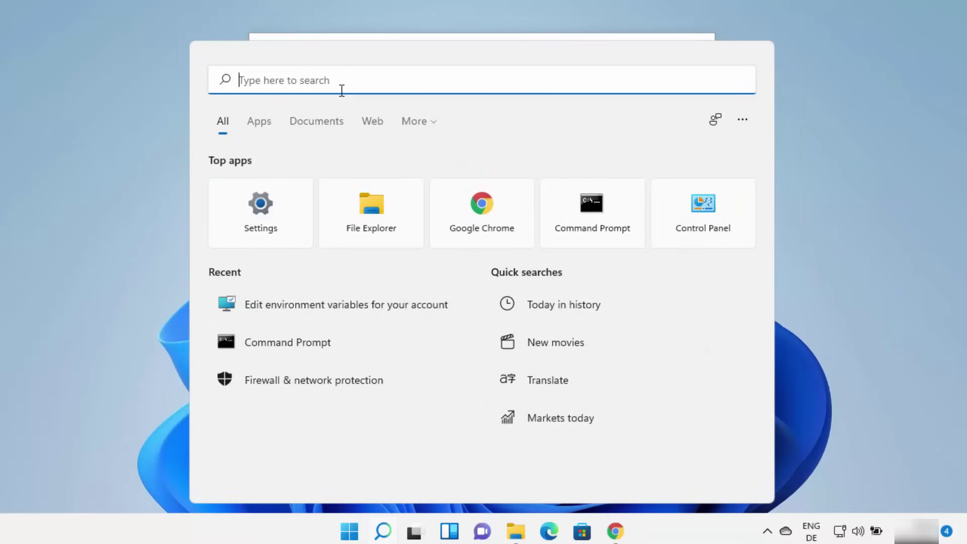
type("contr")
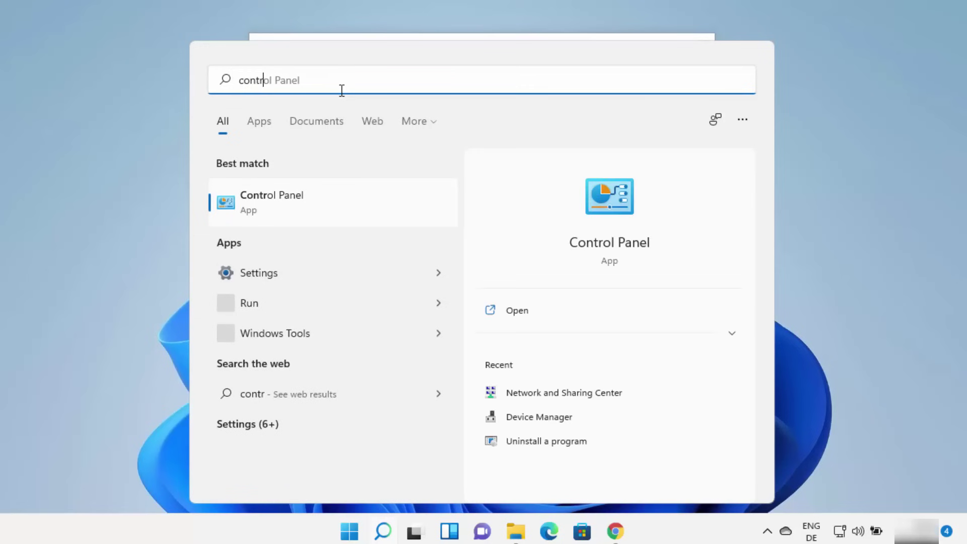
left_click(317, 198)
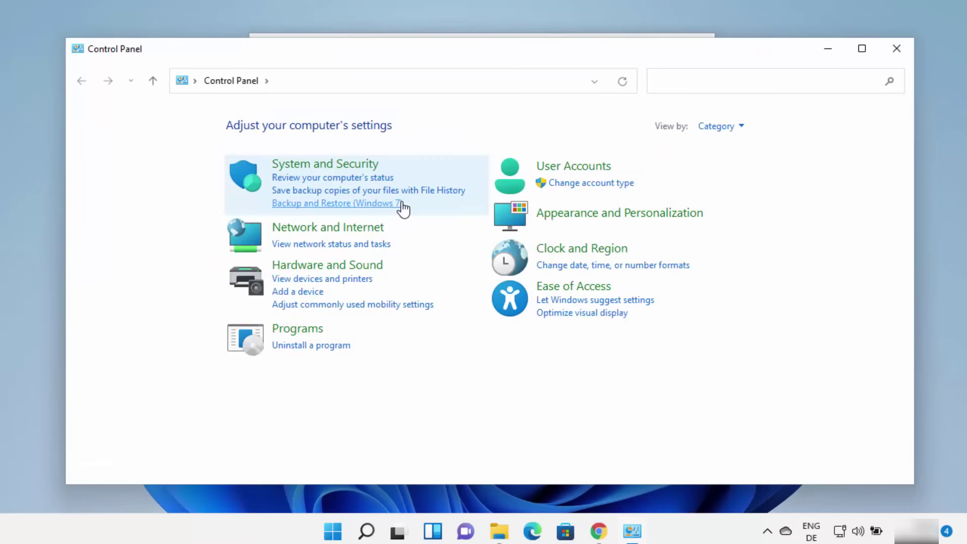
Go from Control Panel's System and Security > System to Advanced system settings
left_click(734, 128)
left_click(736, 144)
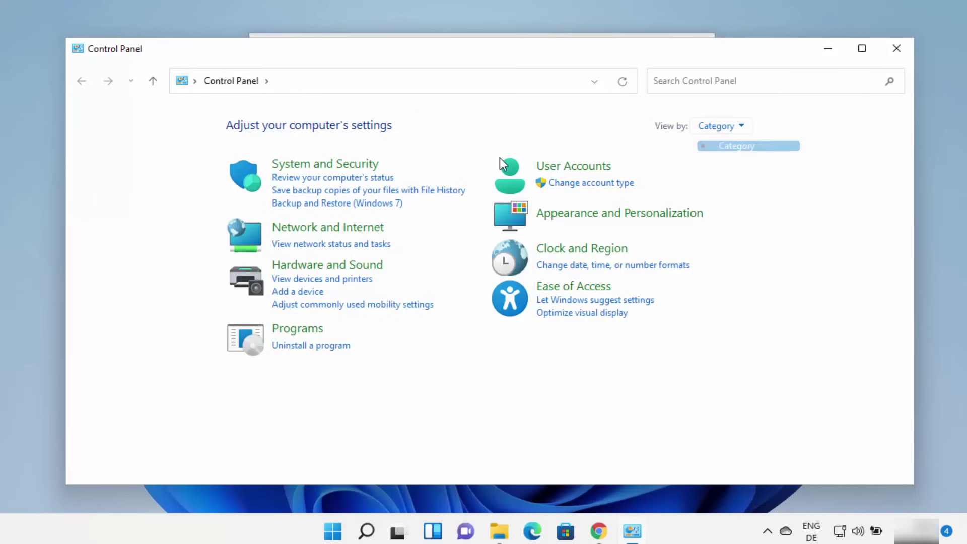
left_click(355, 169)
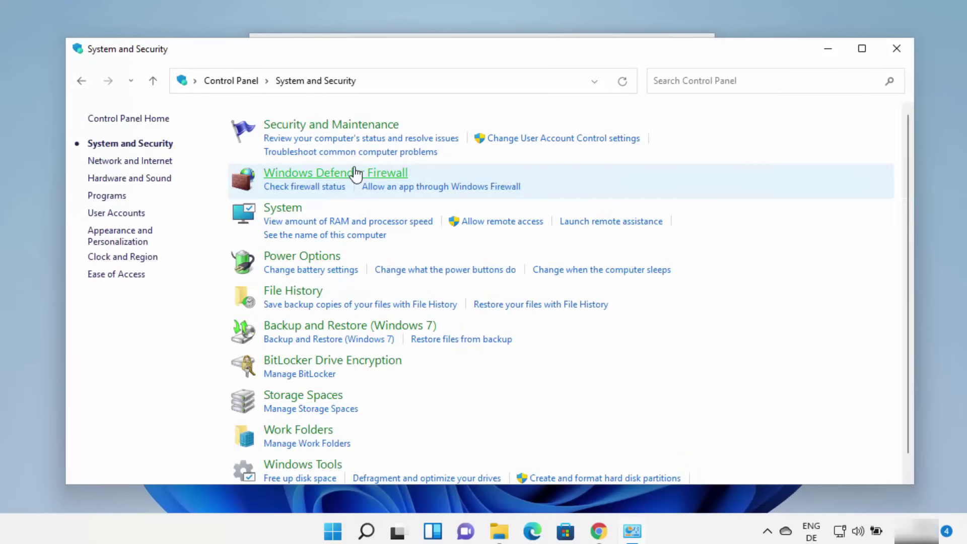
left_click(290, 211)
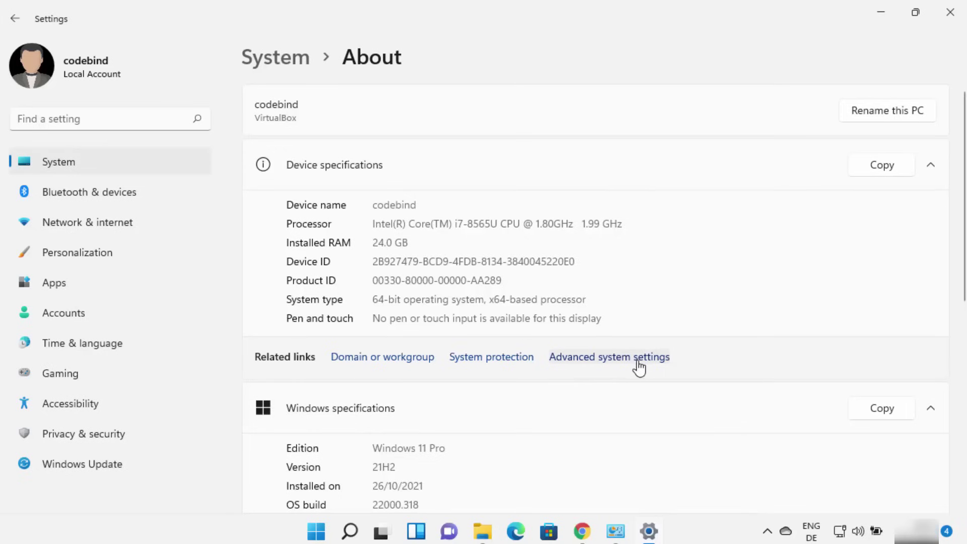
left_click(619, 363)
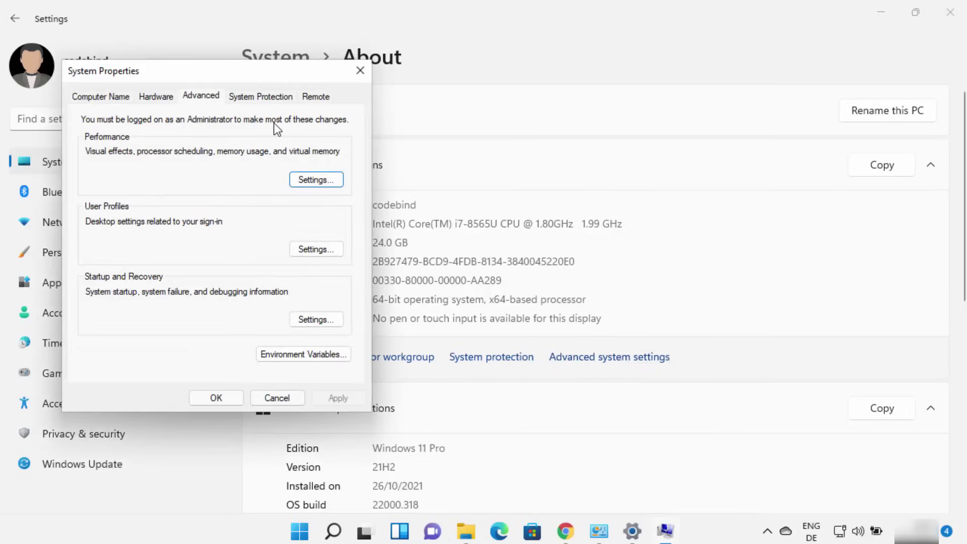
Open Environment Variables and edit the system Path variable
left_click_drag(250, 71, 540, 87)
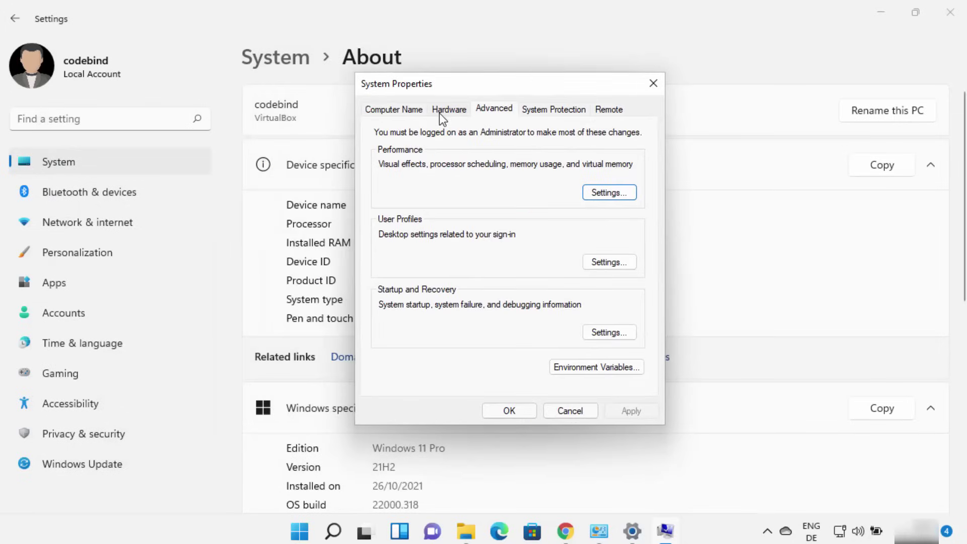
left_click(586, 367)
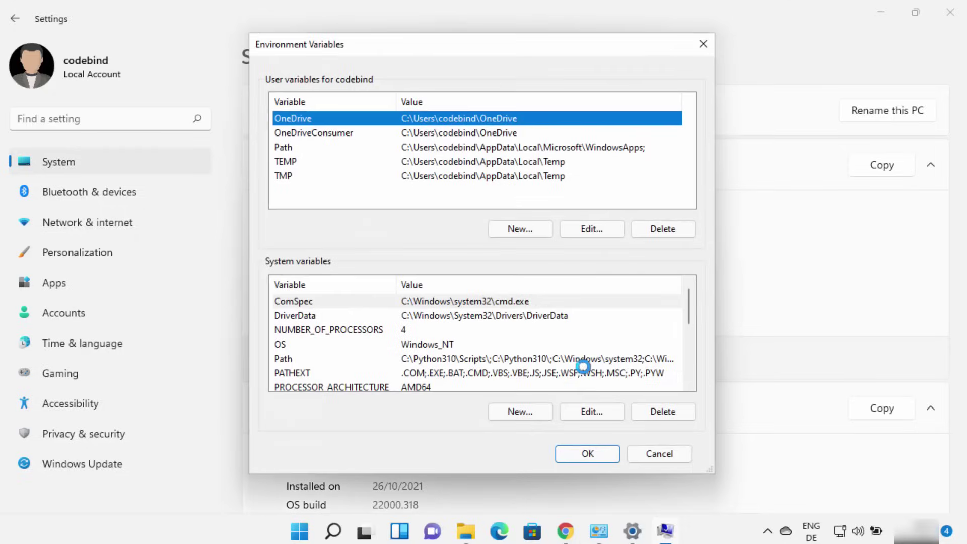
left_click(881, 16)
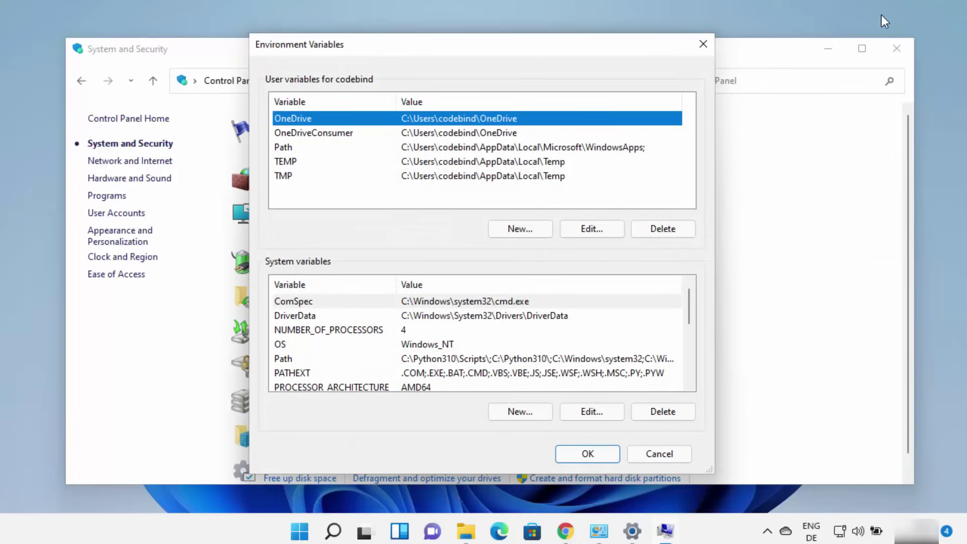
left_click(834, 52)
left_click_drag(539, 48, 673, 55)
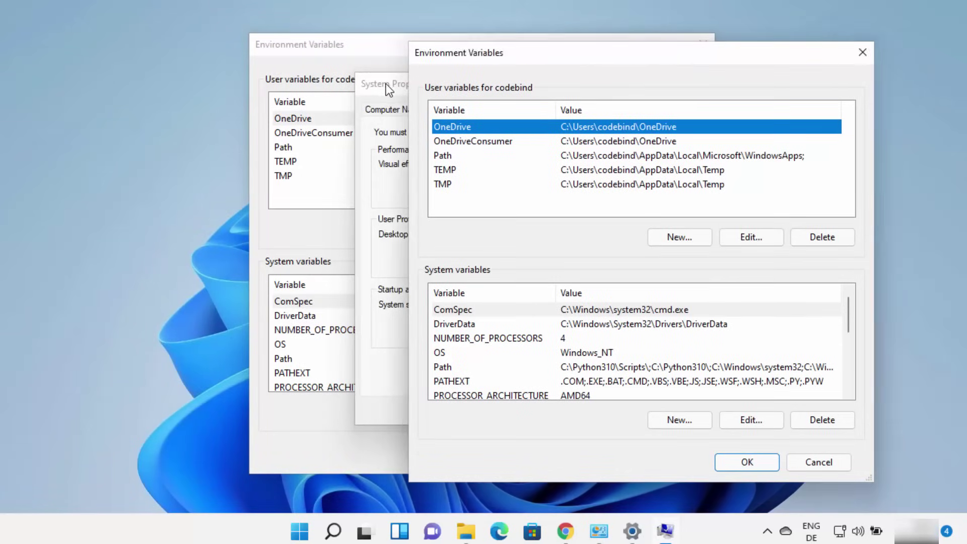
left_click_drag(472, 63, 416, 65)
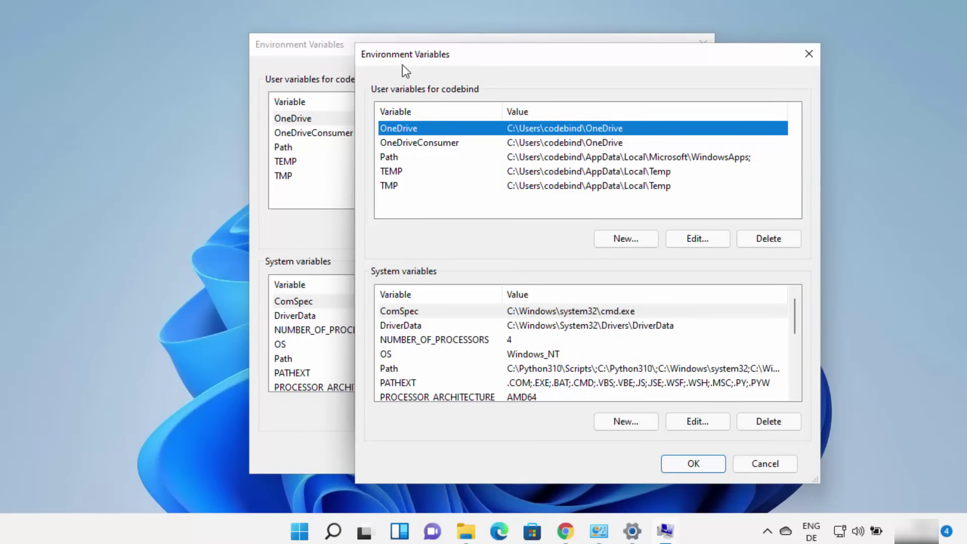
left_click_drag(432, 56, 342, 46)
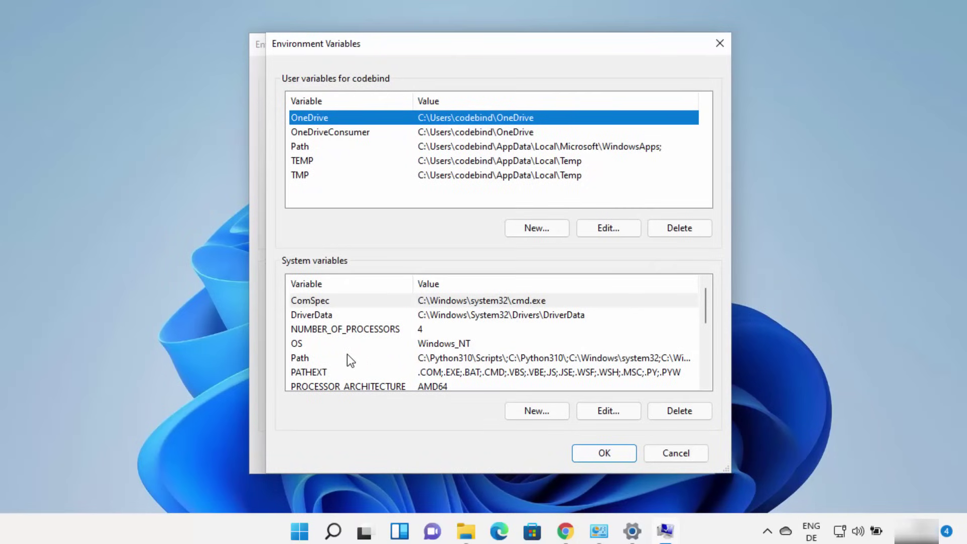
left_click(318, 358)
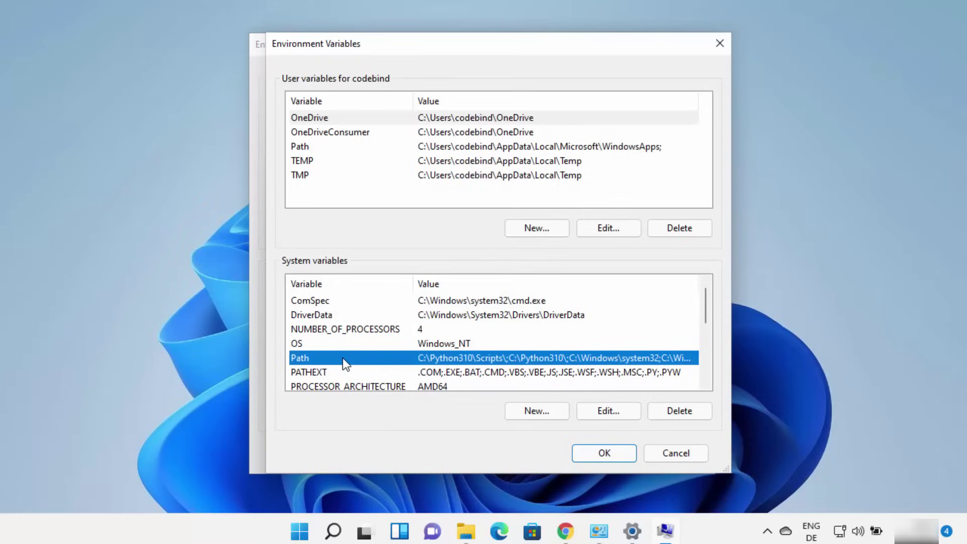
left_click(601, 413)
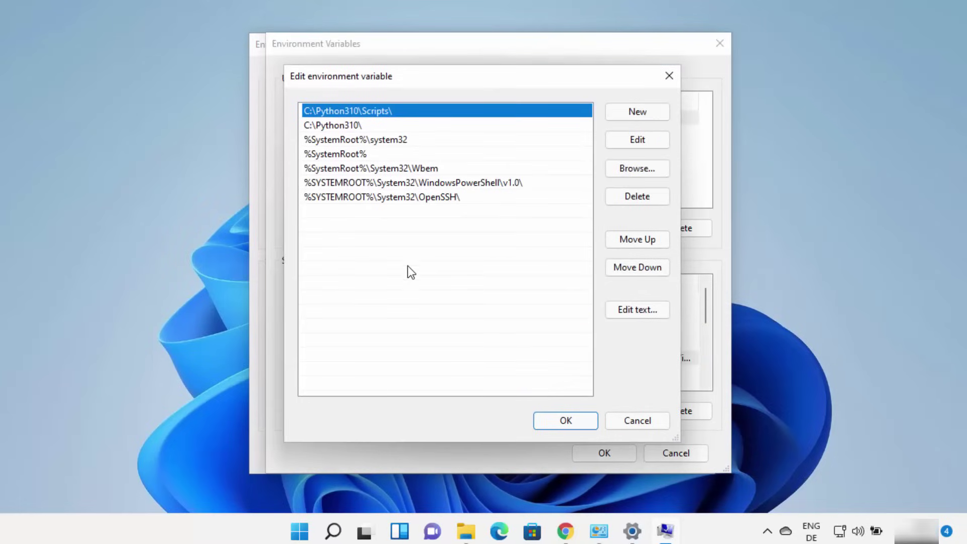
left_click(305, 127)
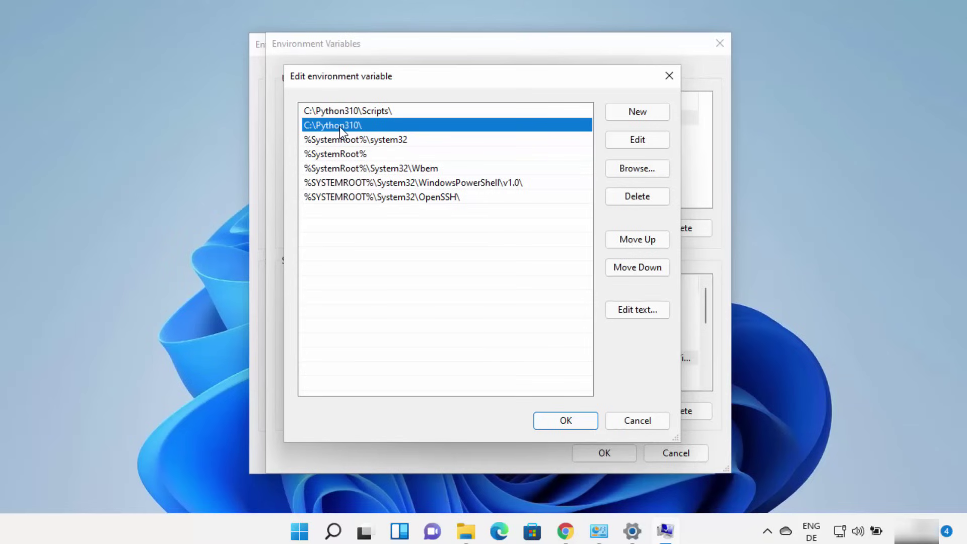
double_click(370, 125)
left_click(371, 125)
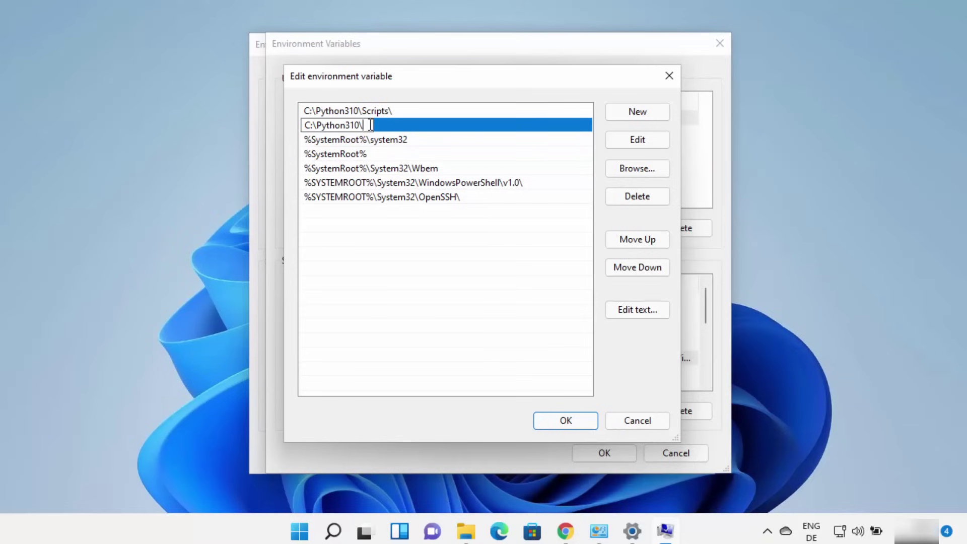
left_click_drag(371, 125, 290, 123)
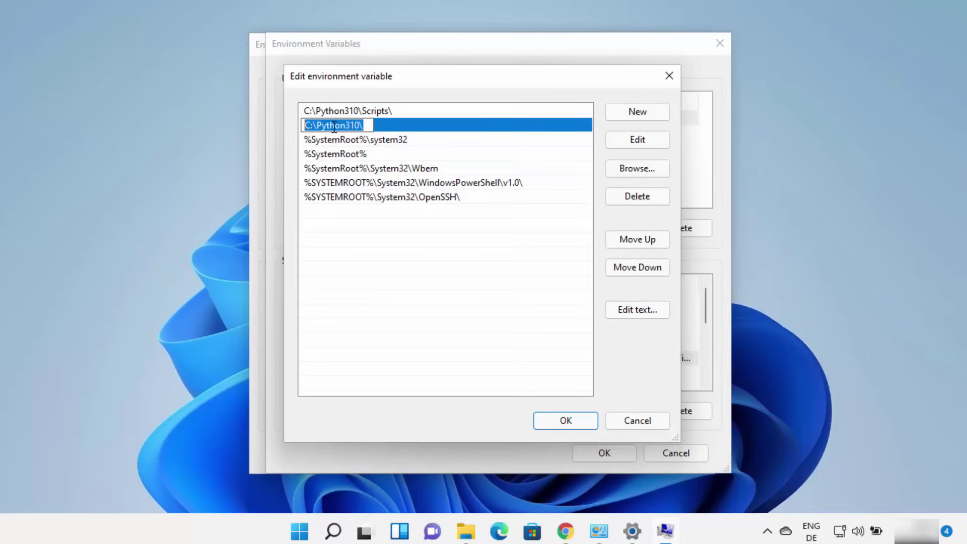
double_click(351, 126)
left_click(364, 125)
left_click_drag(365, 125, 304, 126)
left_click(777, 160)
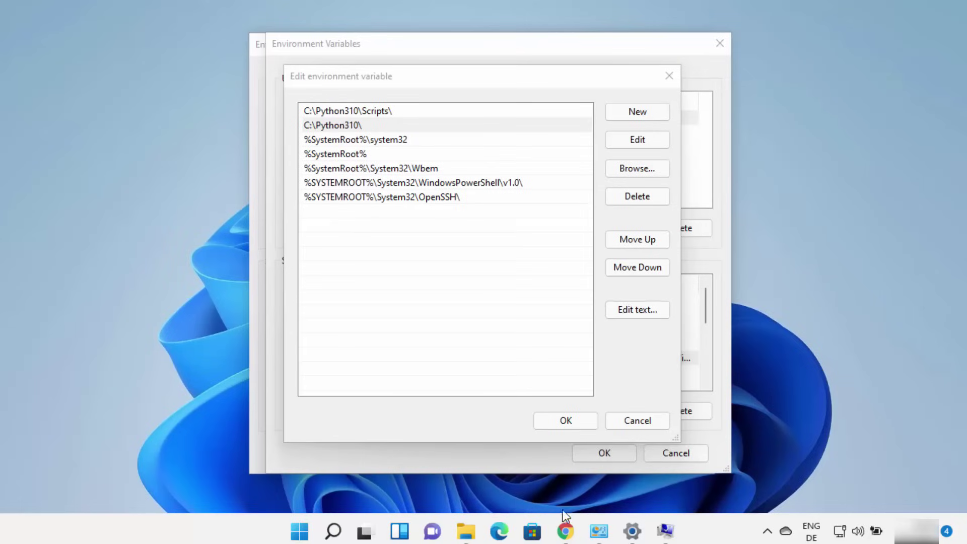
left_click(472, 533)
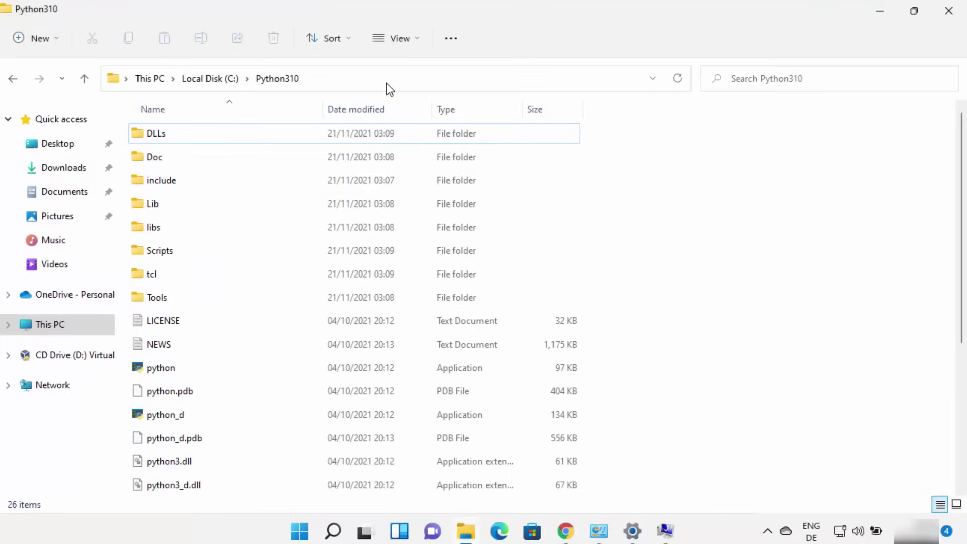
left_click(385, 83)
key("ctrl+c")
left_click(914, 11)
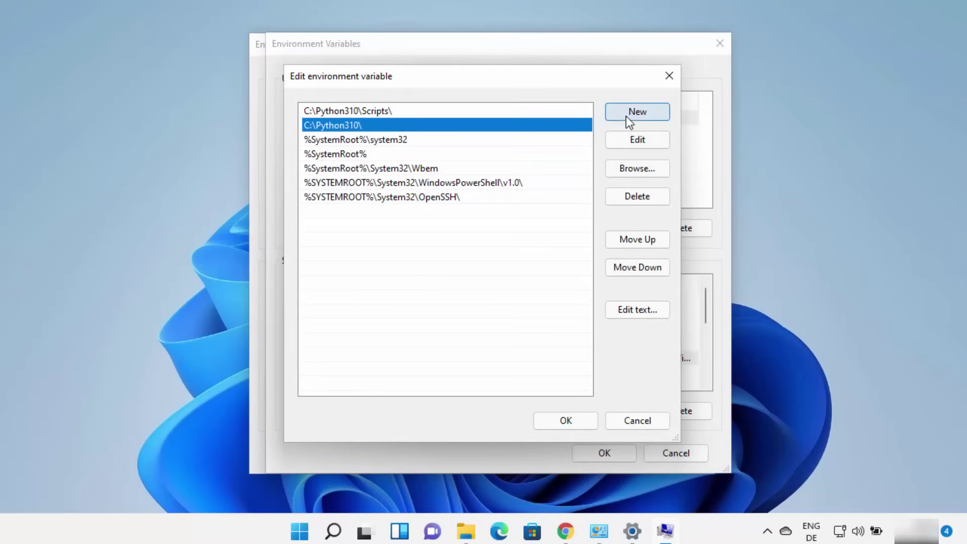
Add a new Path entry with C:\Python310 pasted, then delete that text
double_click(384, 212)
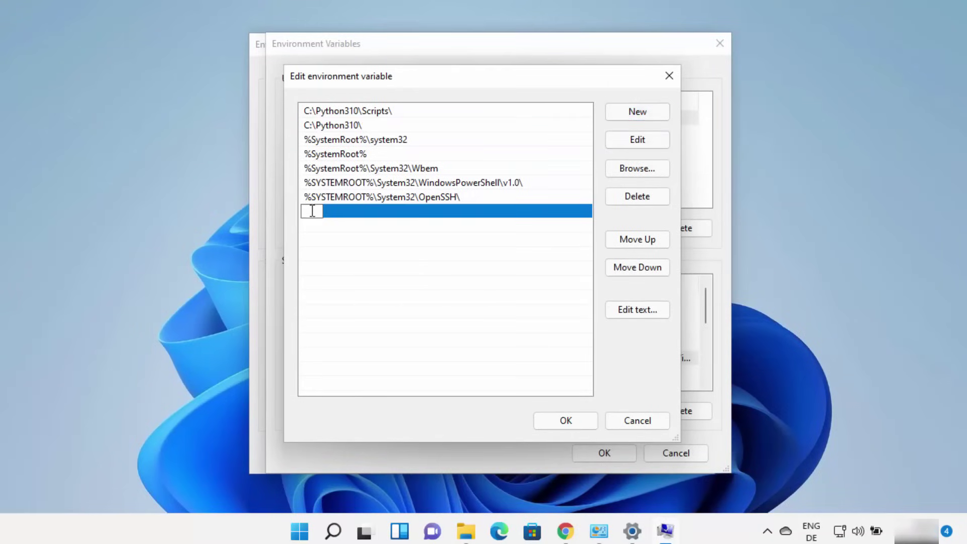
key("ctrl+v")
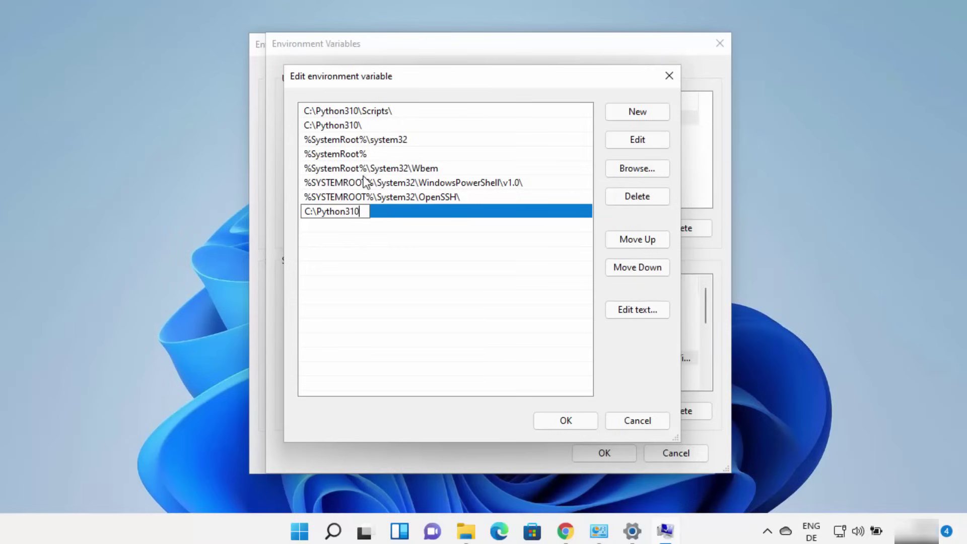
left_click_drag(363, 209, 308, 206)
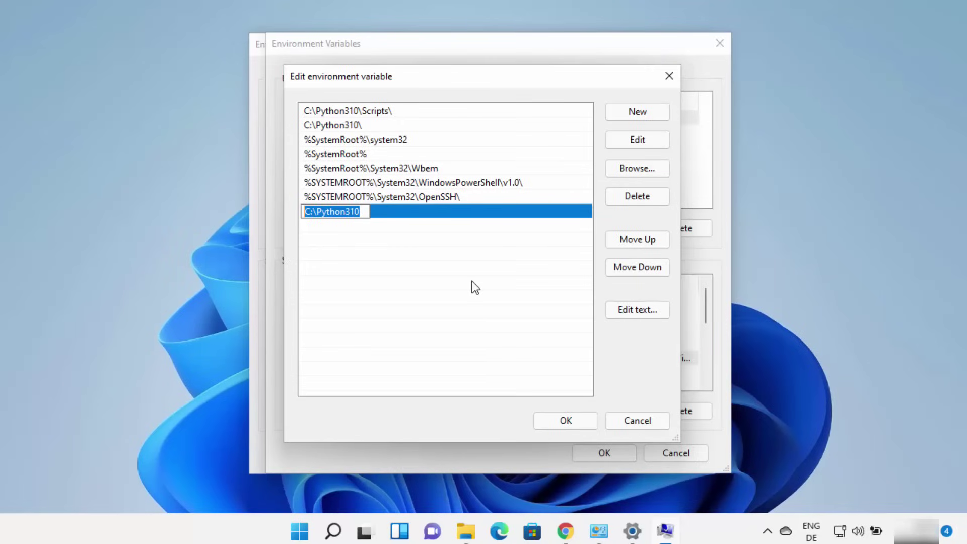
key("BackSpace")
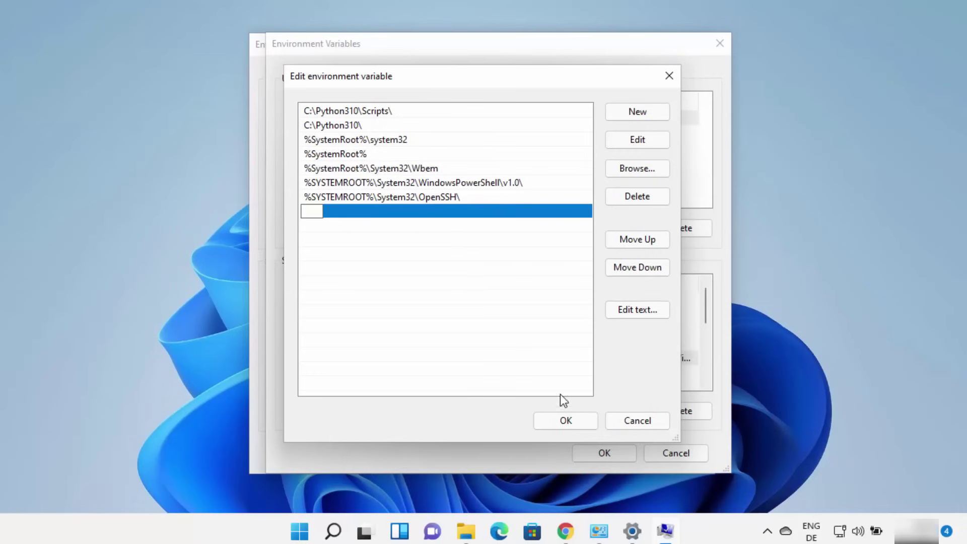
Confirm with OK and close the Path and Environment Variables dialogs
left_click(559, 419)
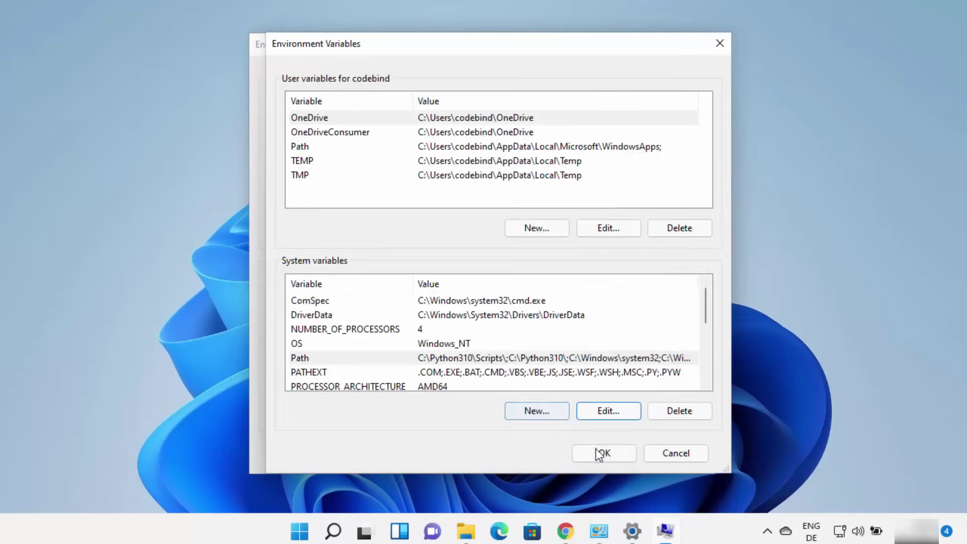
left_click(599, 453)
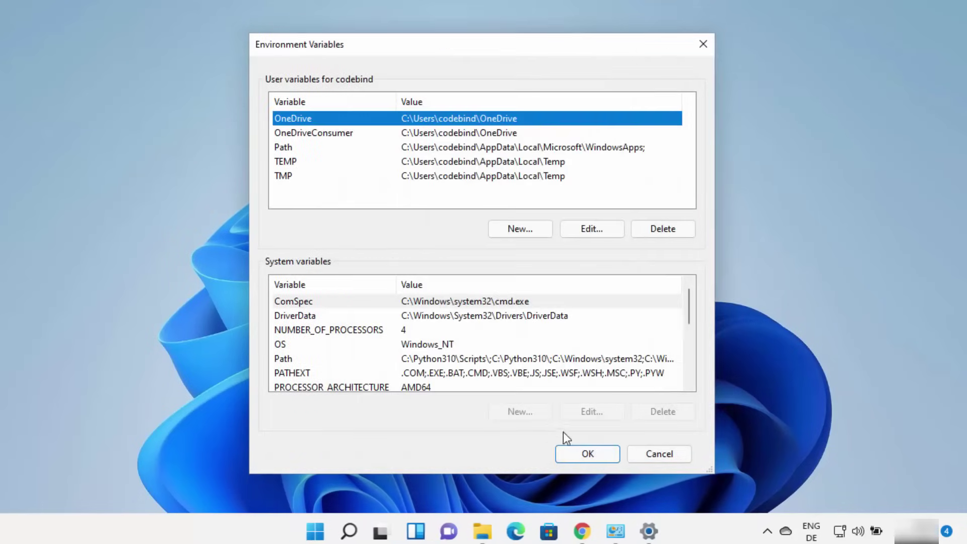
left_click(579, 452)
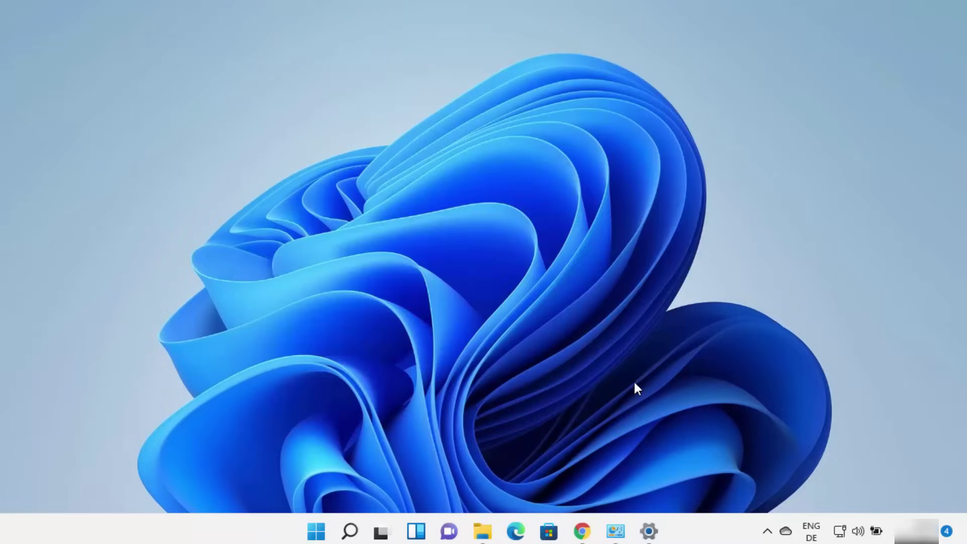
left_click(349, 531)
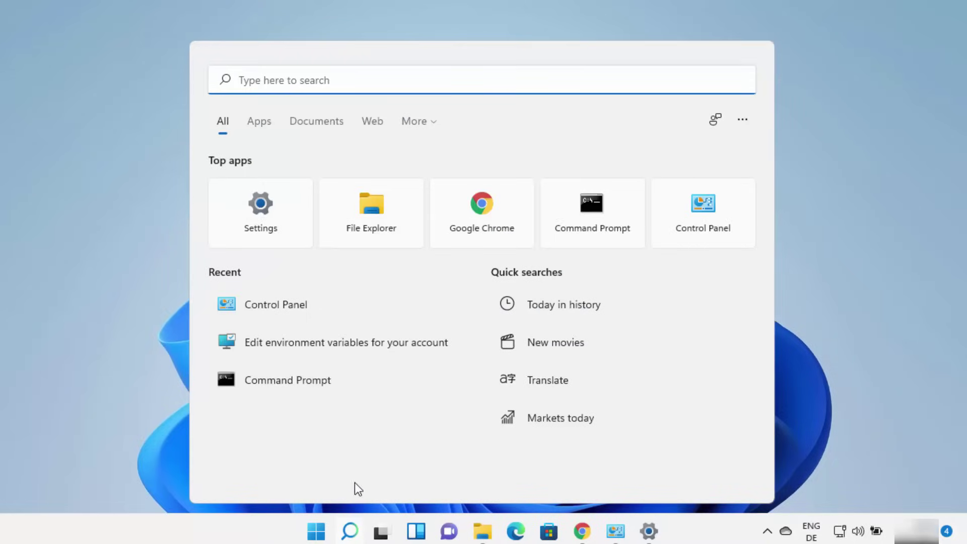
left_click(574, 222)
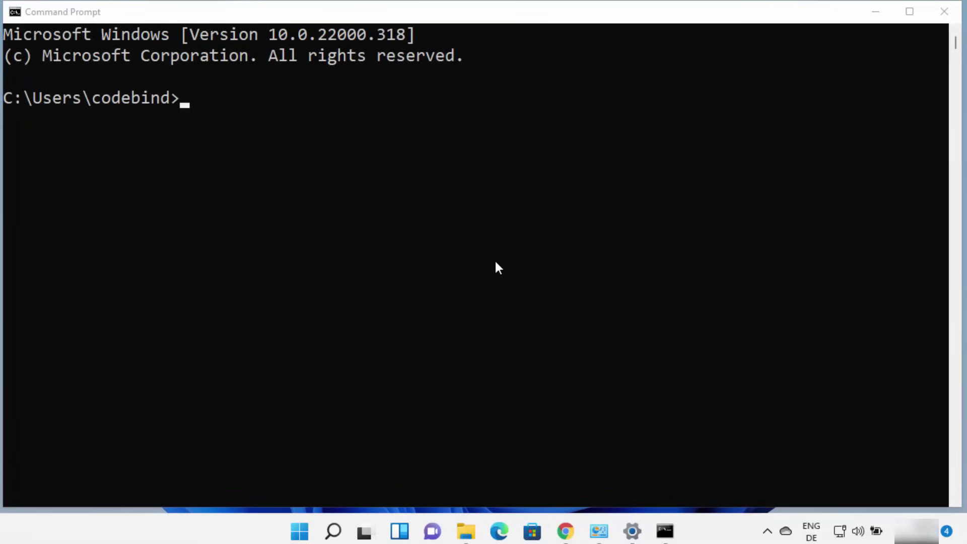
left_click(931, 17)
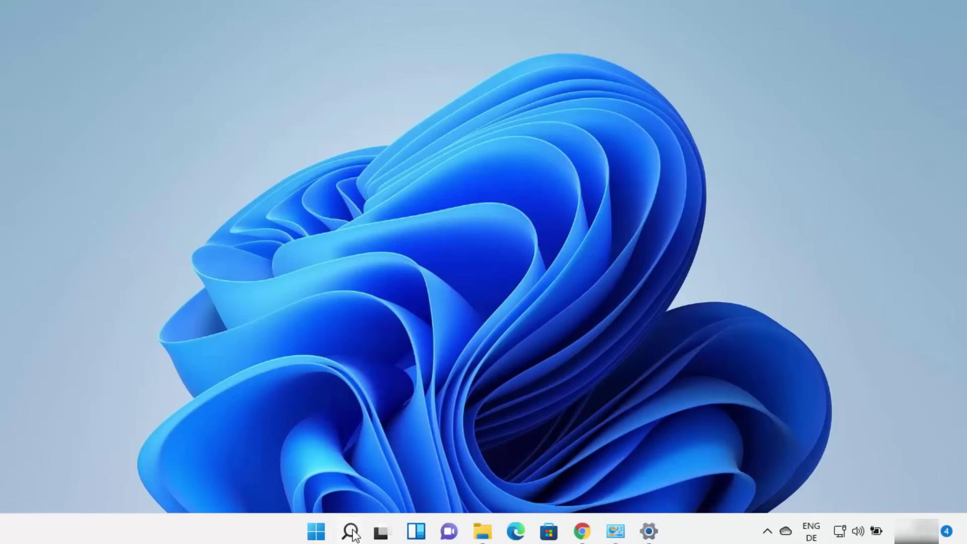
Search Start for 'python' and launch Python 3.10 (64-bit)
left_click(319, 537)
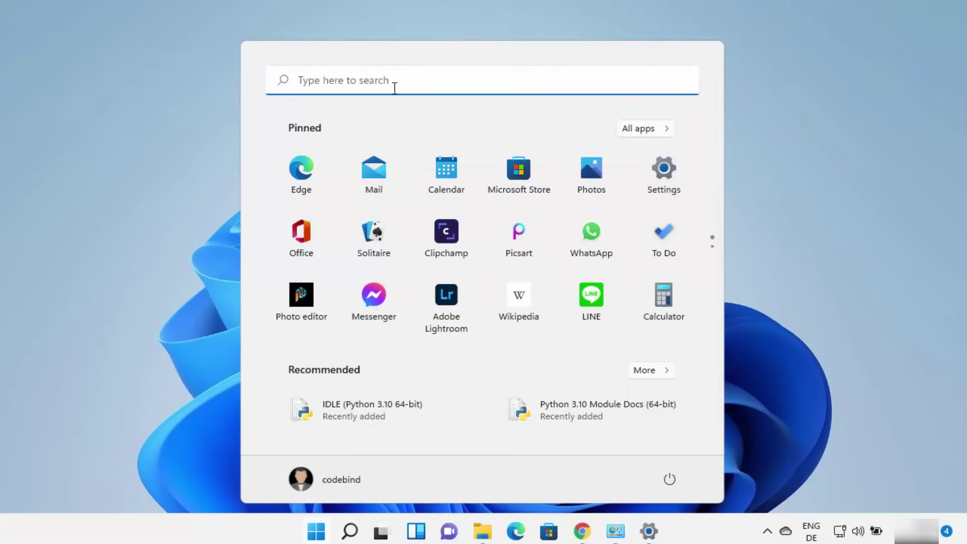
type("pyton")
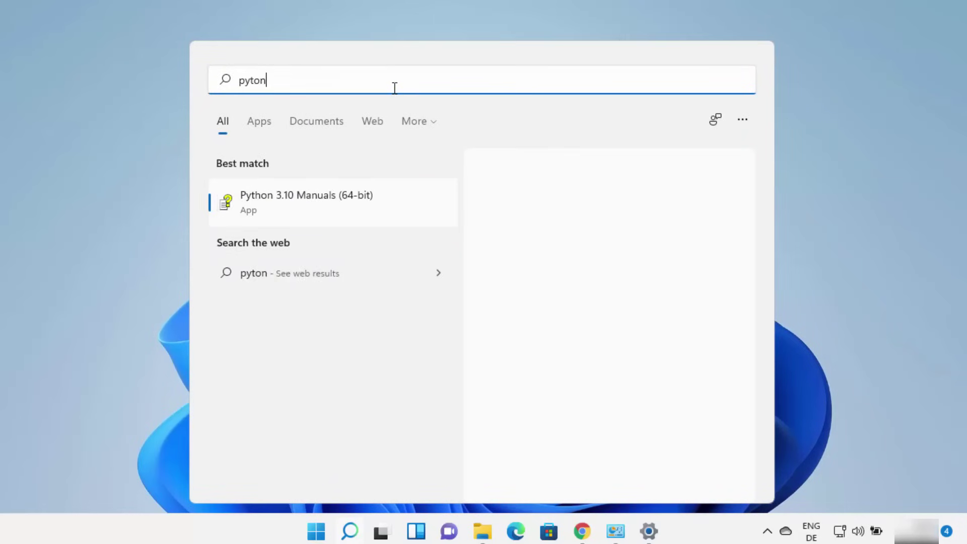
key("BackSpace")
key("BackSpace")
key("BackSpace")
key("BackSpace")
key("BackSpace")
type("python")
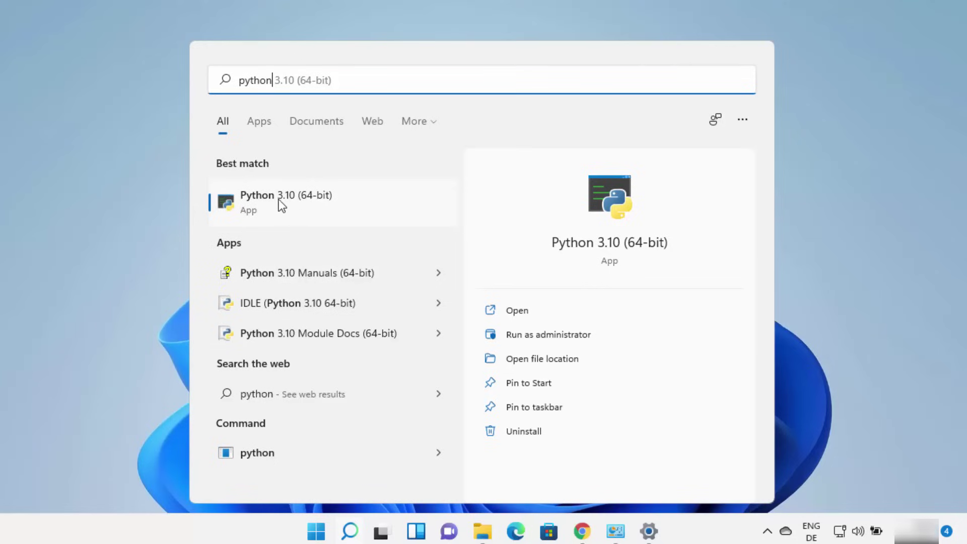
left_click(265, 199)
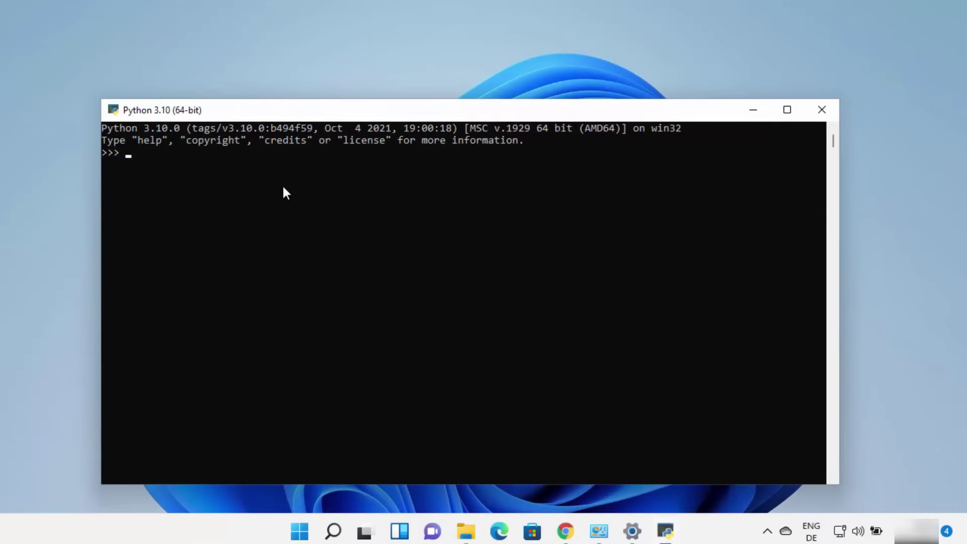
Set the console font to size 28, dismiss the shortcut error, and maximize the window
left_click(115, 113)
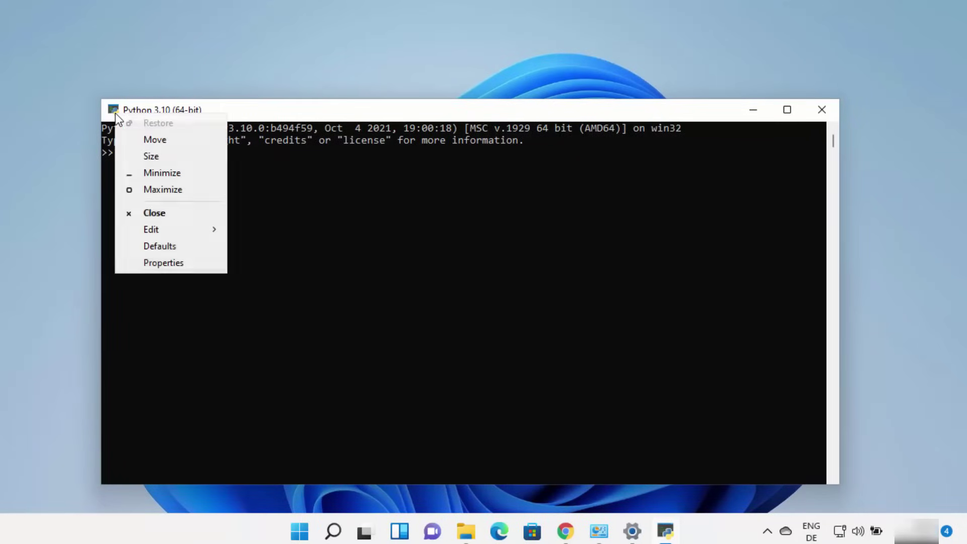
left_click(159, 262)
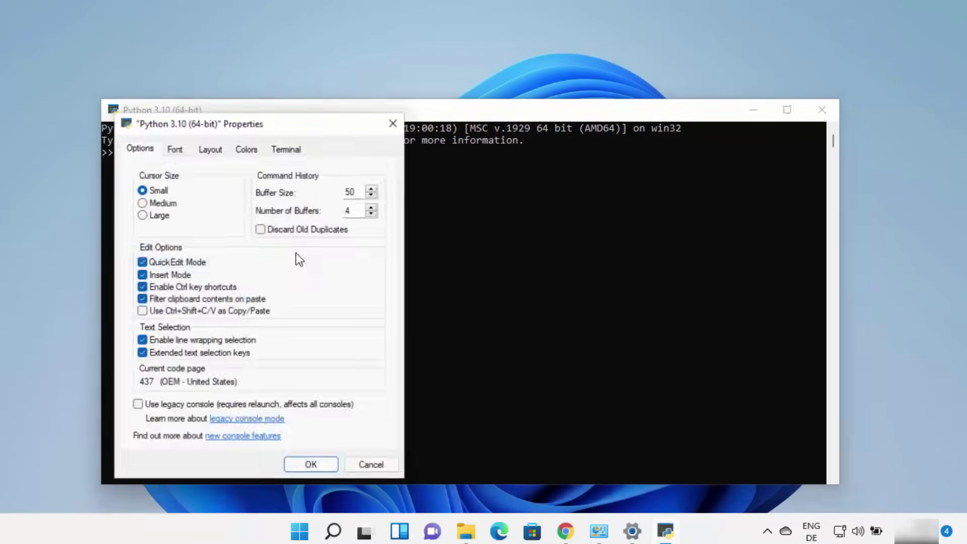
left_click(179, 148)
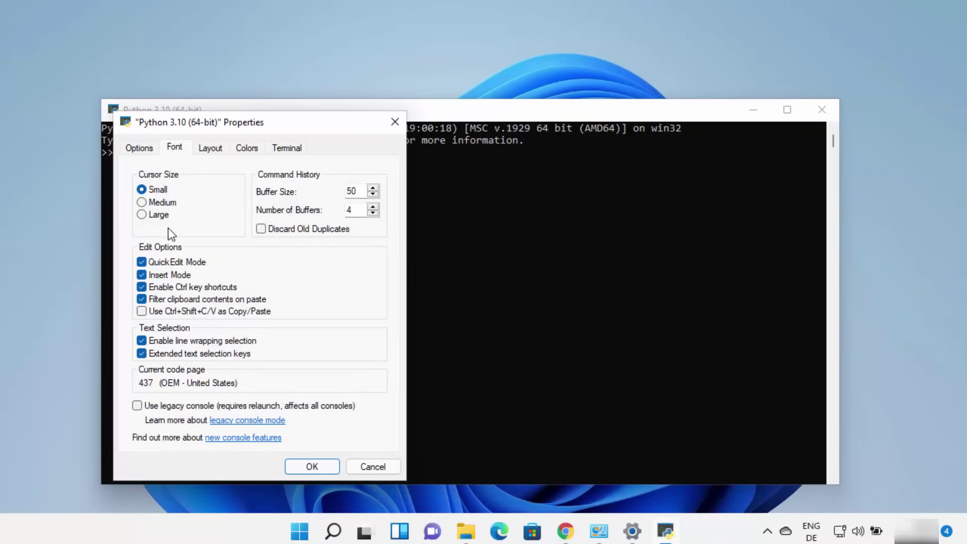
scroll(156, 229, "down", 2)
left_click(145, 238)
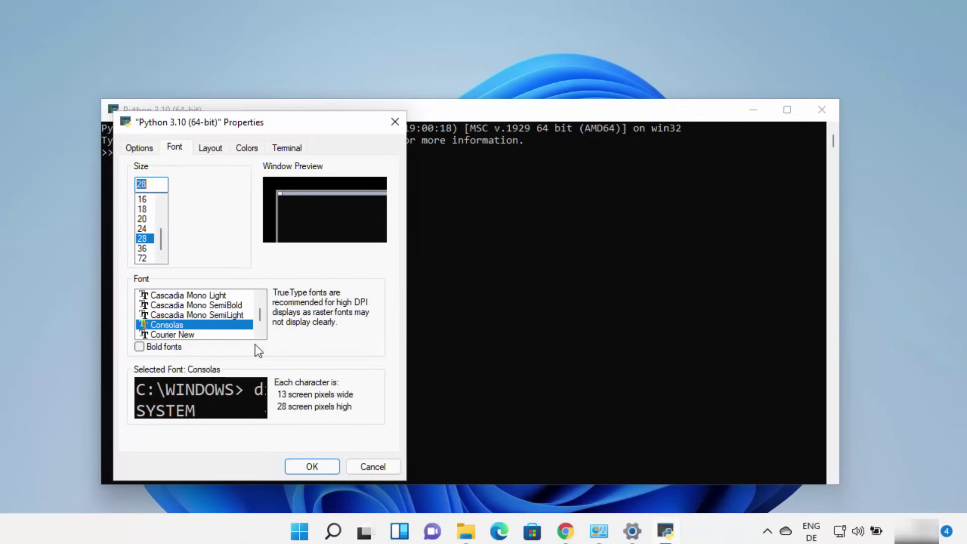
left_click(305, 464)
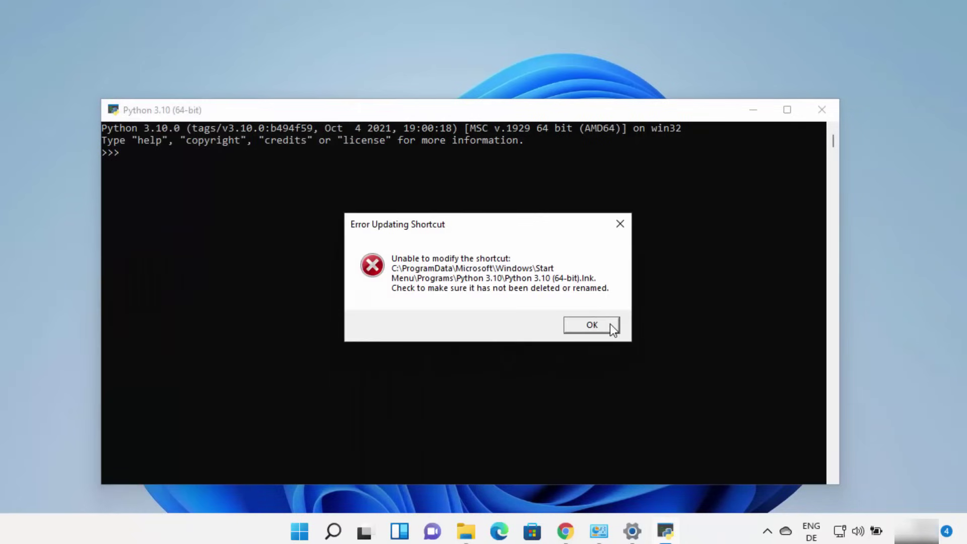
left_click(593, 325)
double_click(560, 110)
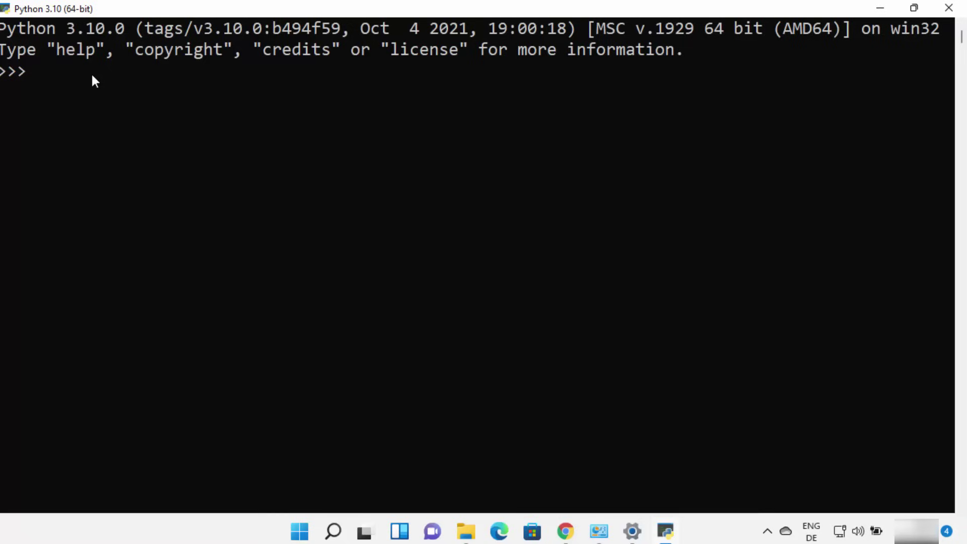
Print "Hello World" and evaluate 6+6 to 12, then close the console and open Start
type("prin")
type("t(\"Hello World")
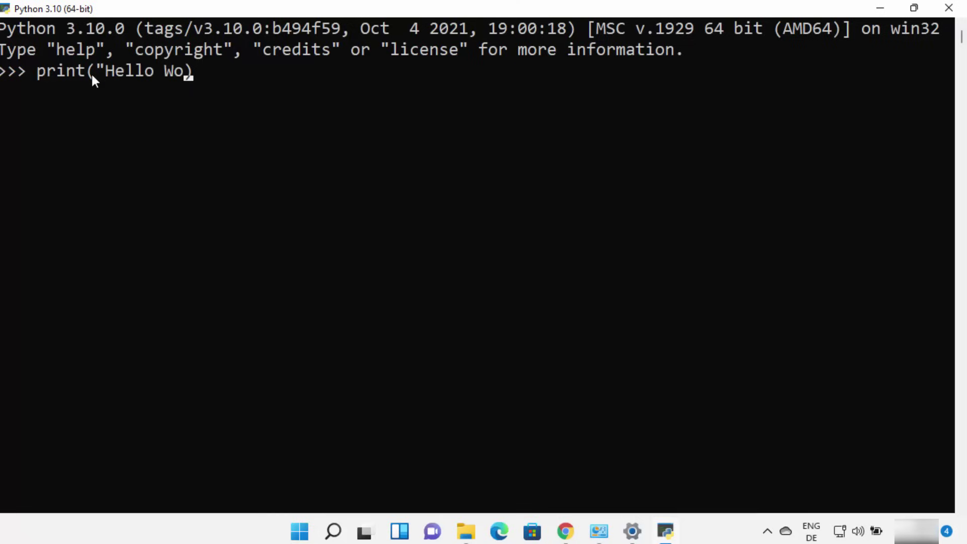
type("\"")
key("Return")
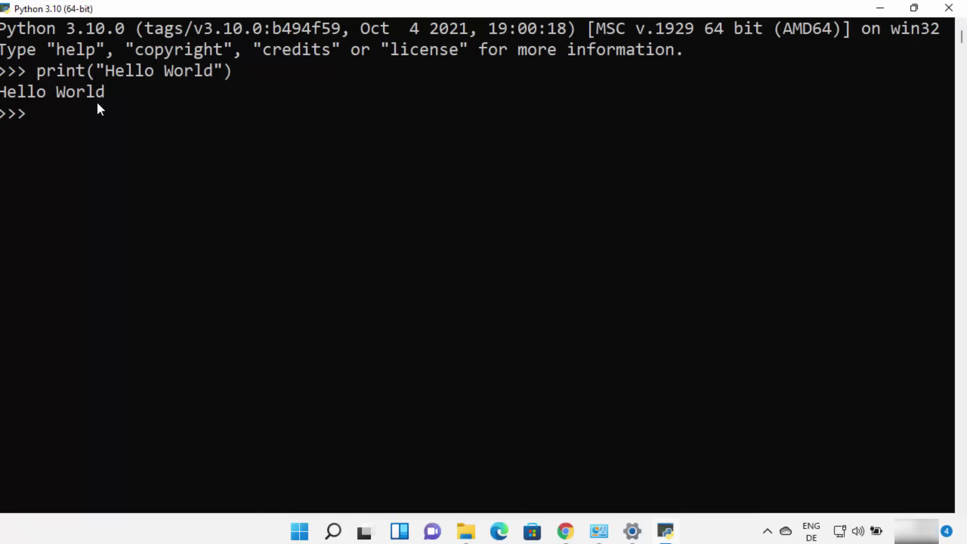
type("6+6")
key("Return")
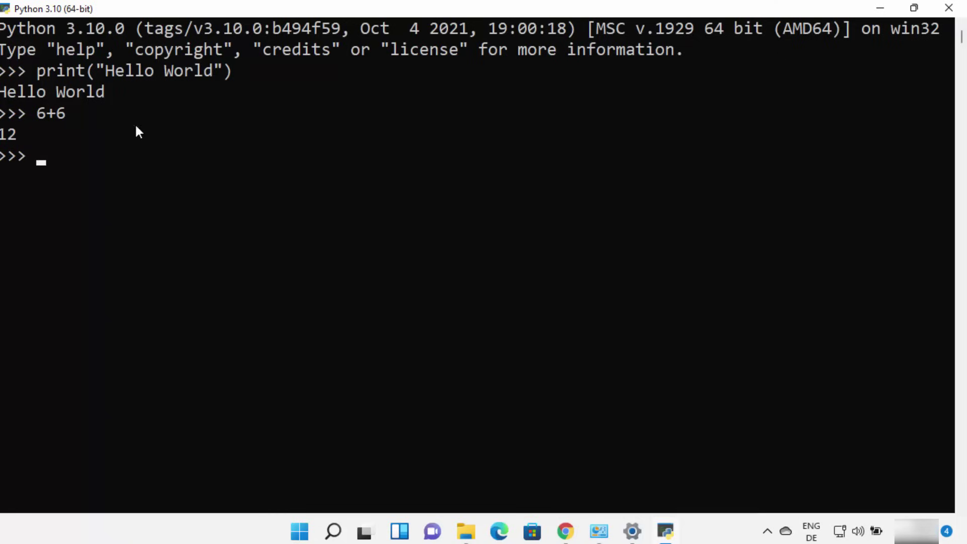
left_click(950, 8)
left_click(316, 532)
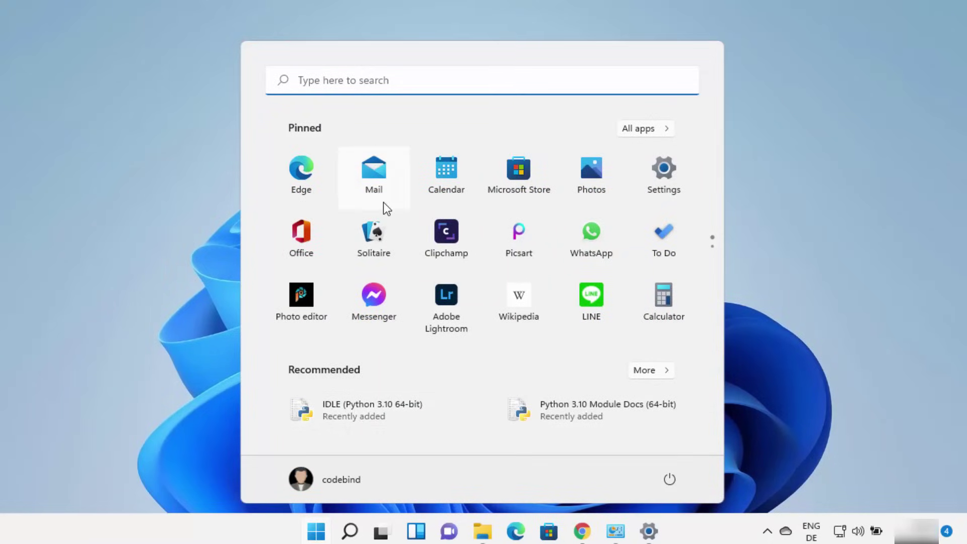
Search for 'idle' and launch IDLE (Python 3.10 64-bit)
type("idle")
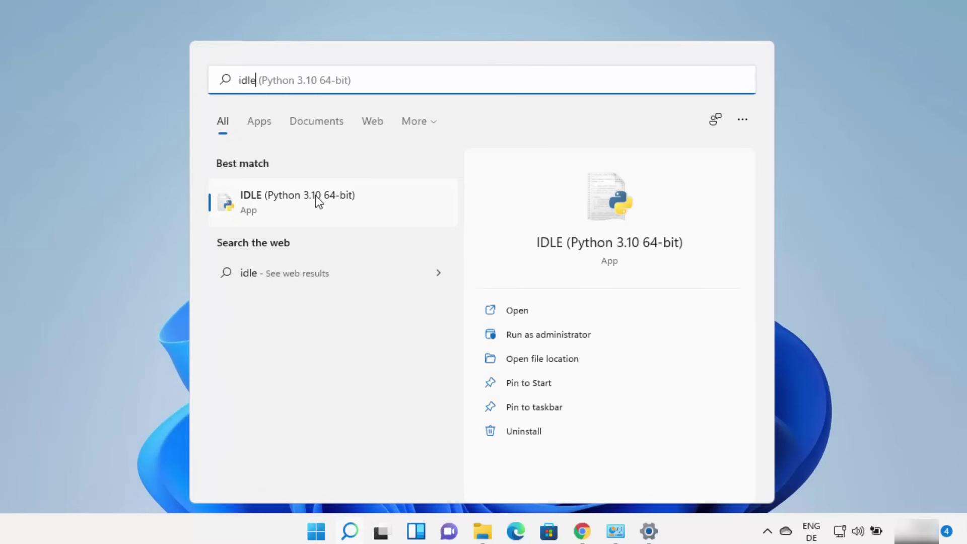
left_click(318, 201)
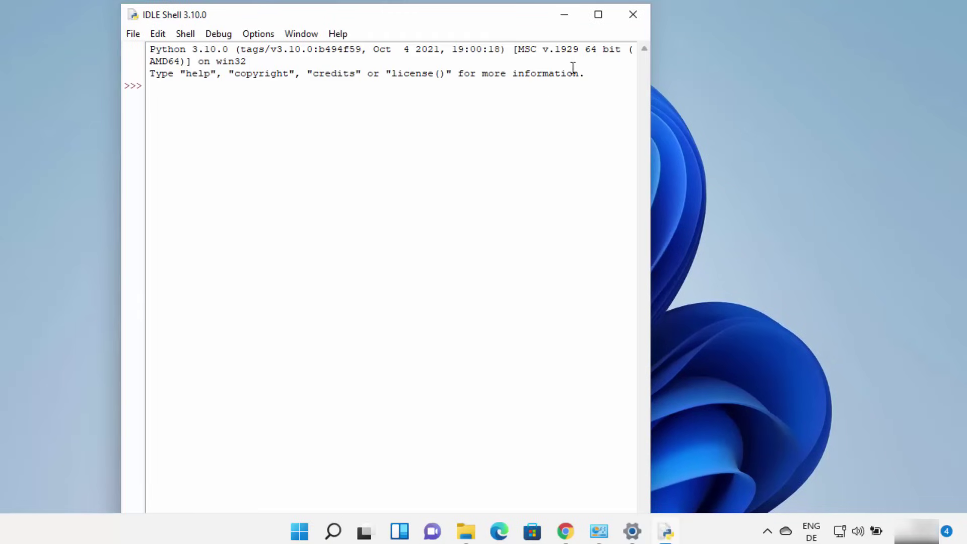
Maximize the IDLE shell and set its Courier New font size to 20, applied and confirmed
left_click(597, 20)
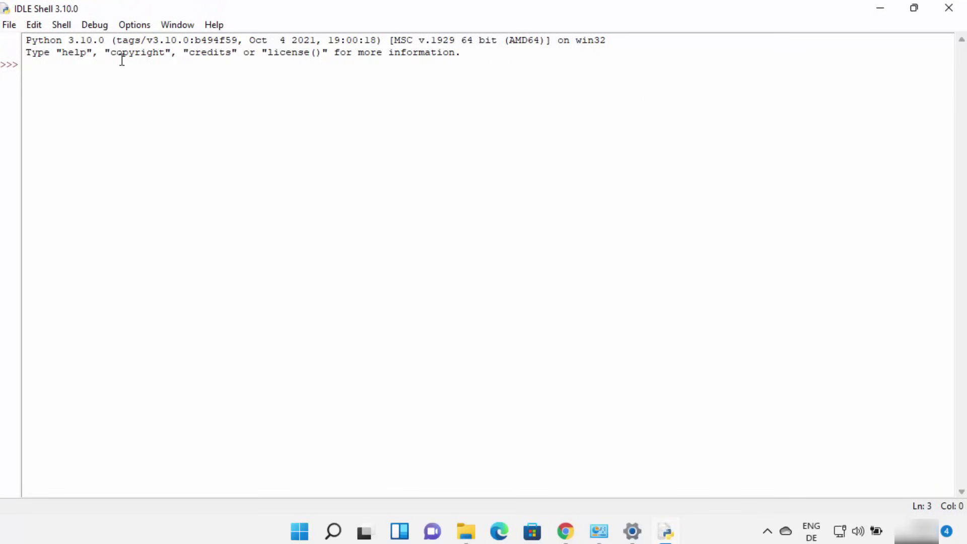
left_click(130, 26)
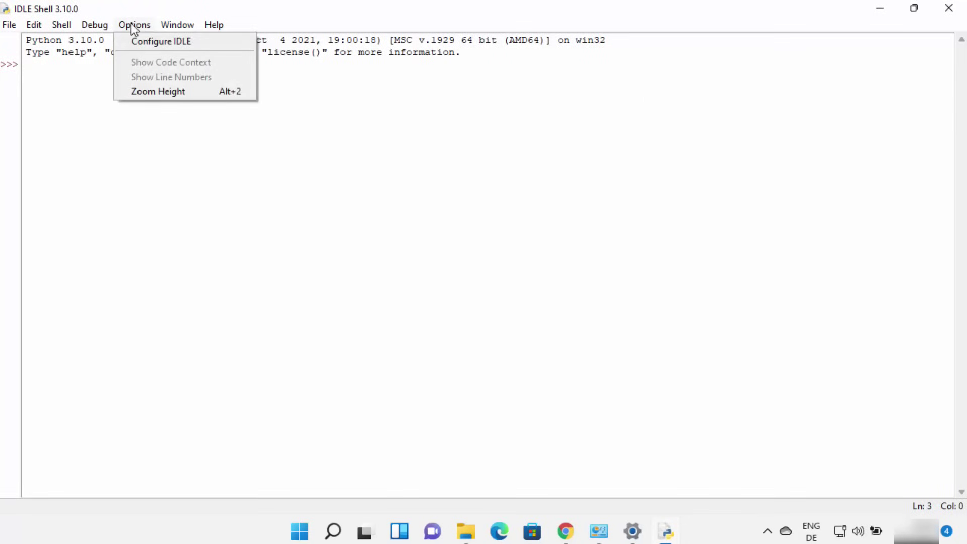
left_click(146, 41)
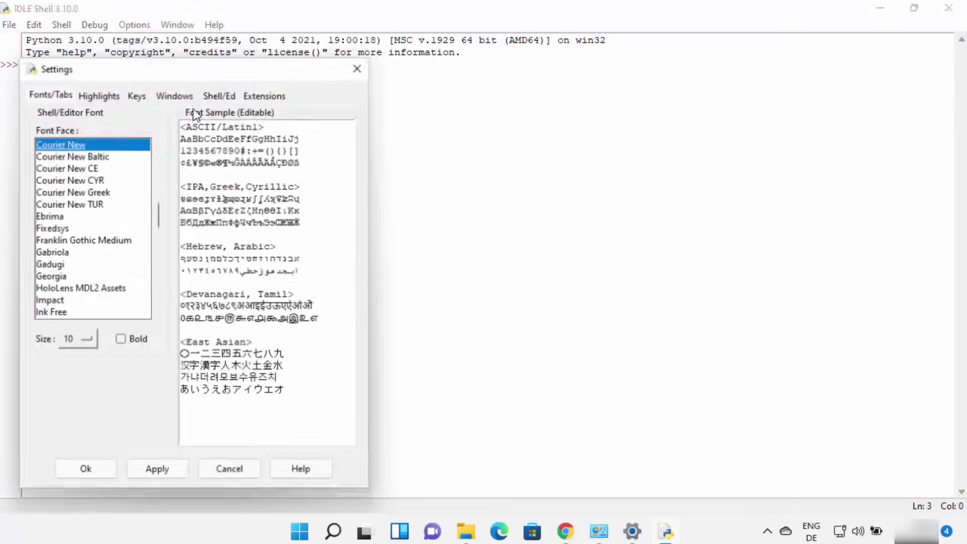
left_click_drag(164, 74, 269, 51)
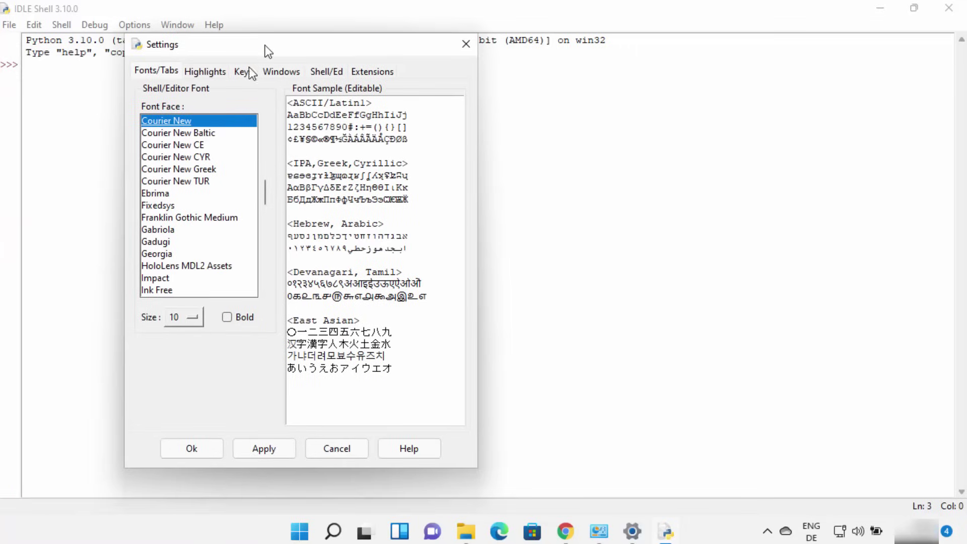
left_click(186, 317)
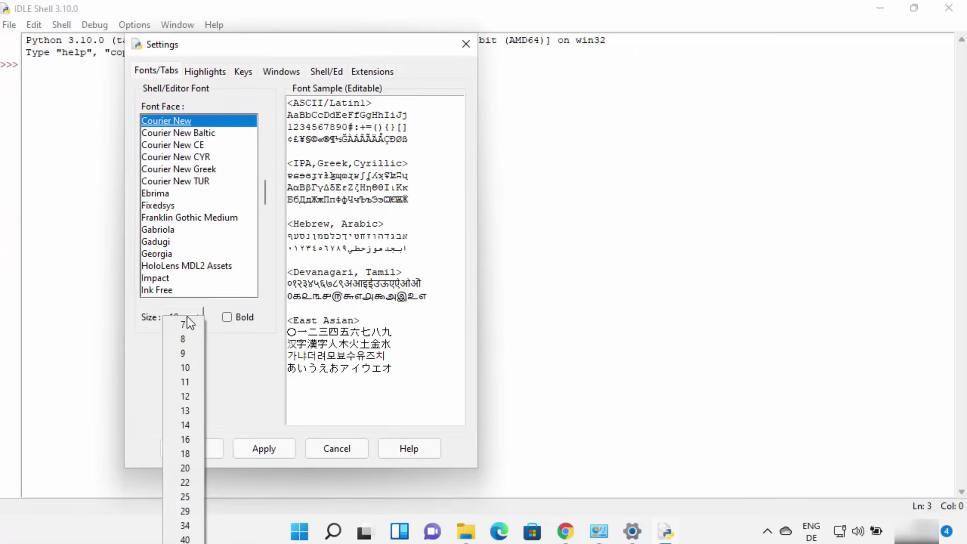
left_click(187, 470)
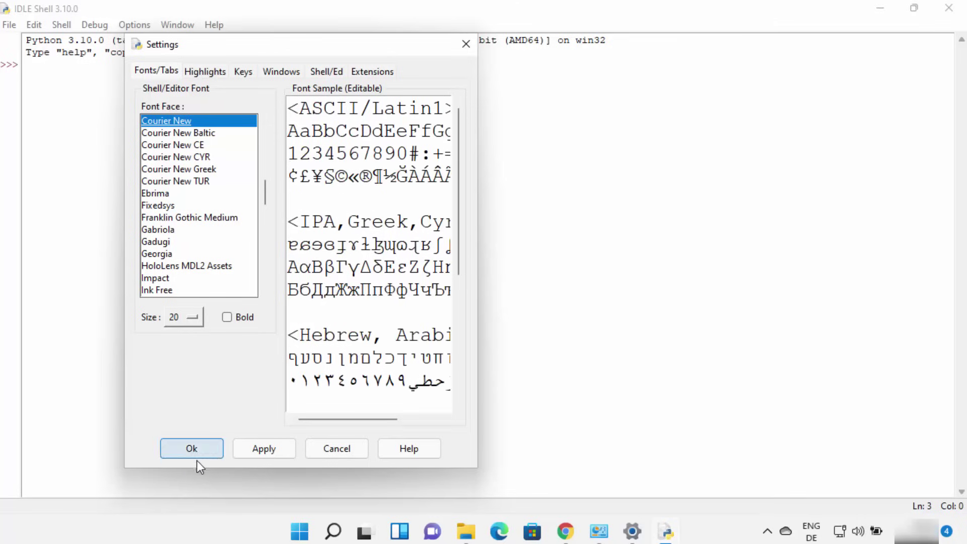
left_click(260, 447)
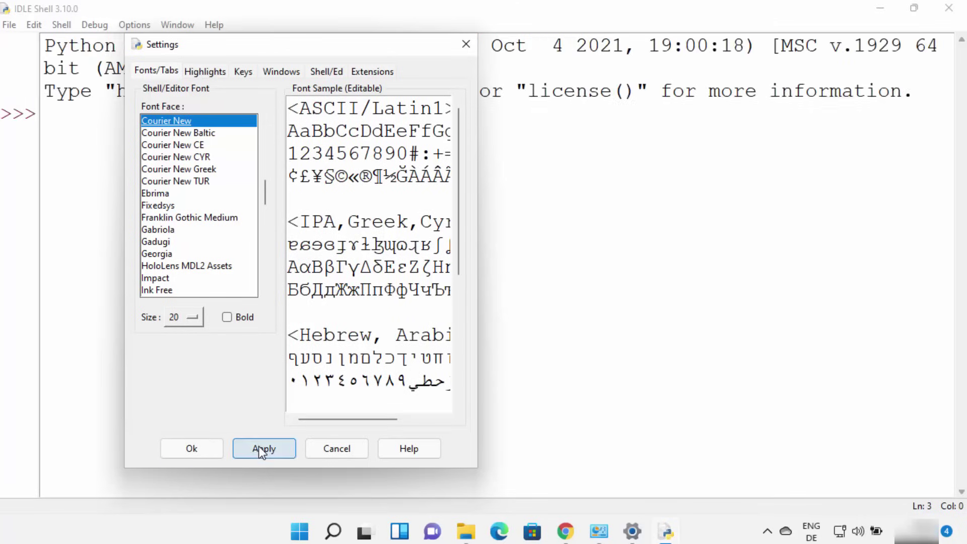
left_click(204, 447)
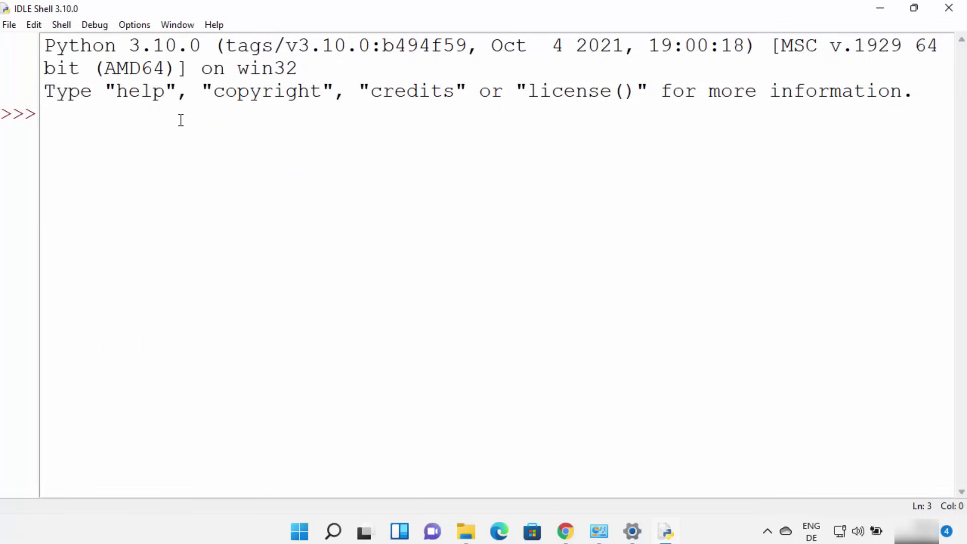
Evaluate 5+5 in the shell and create a new empty editor file
type("5+5")
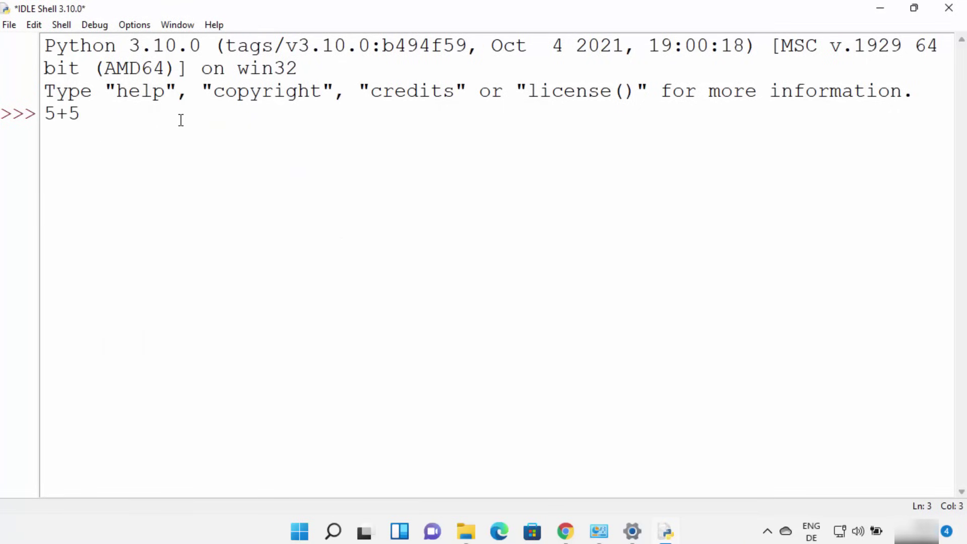
key("Return")
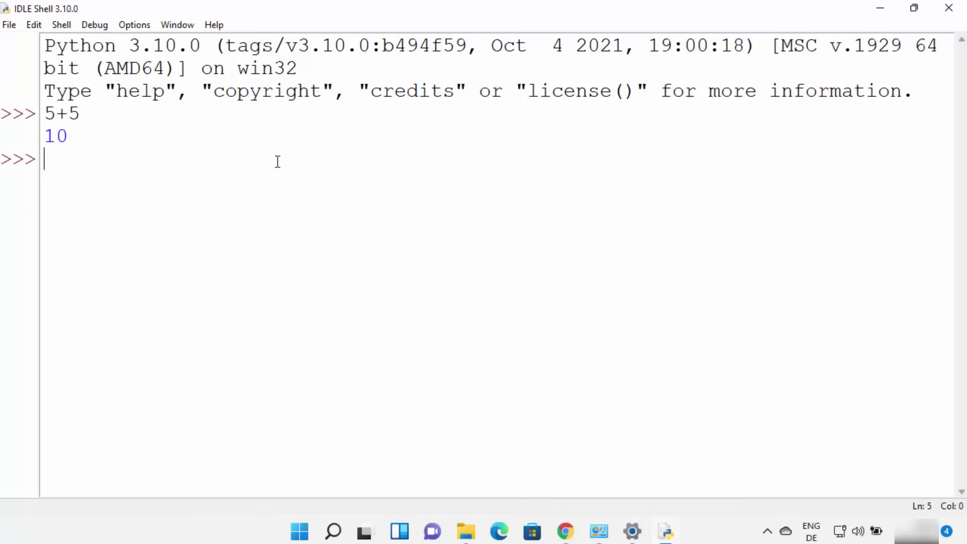
left_click(7, 25)
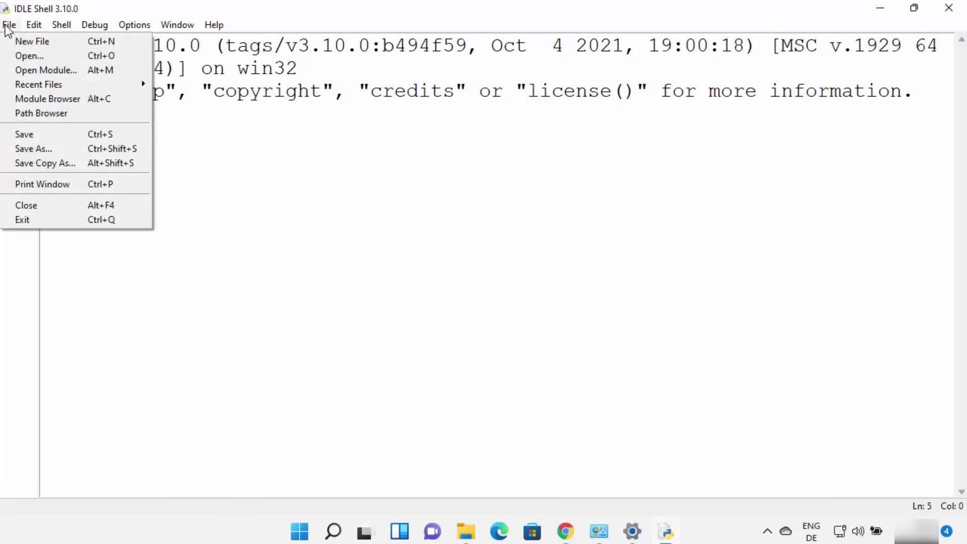
left_click(33, 47)
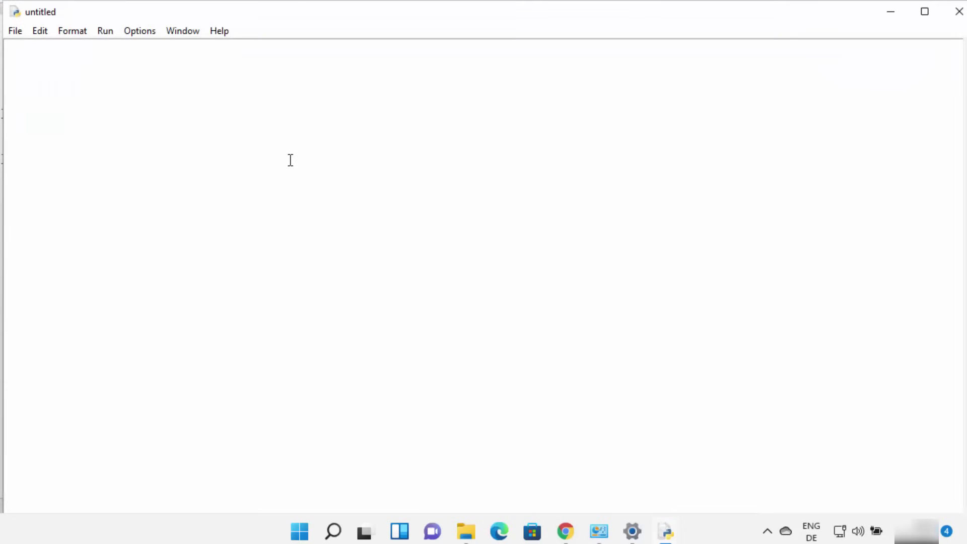
Save the new editor file as hello.py in the Documents folder
left_click(16, 34)
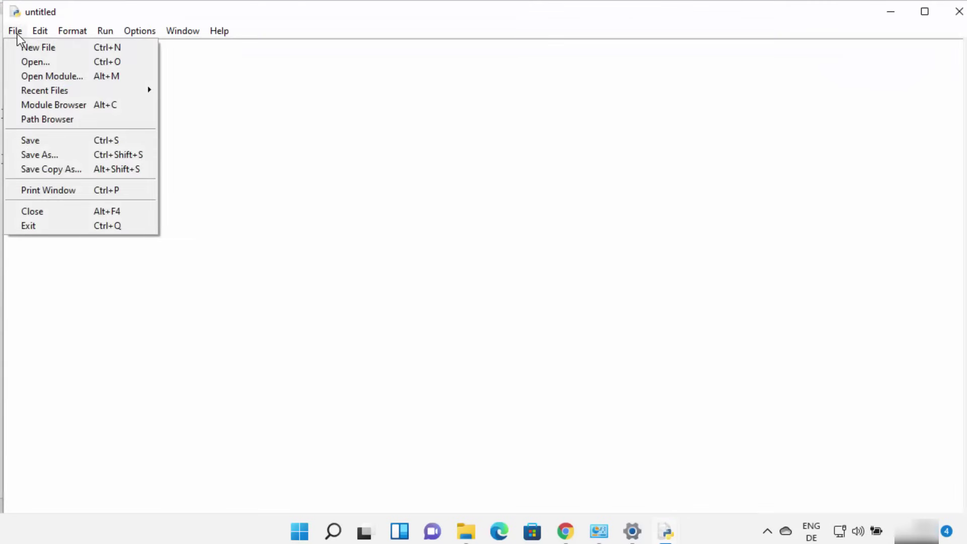
left_click(39, 154)
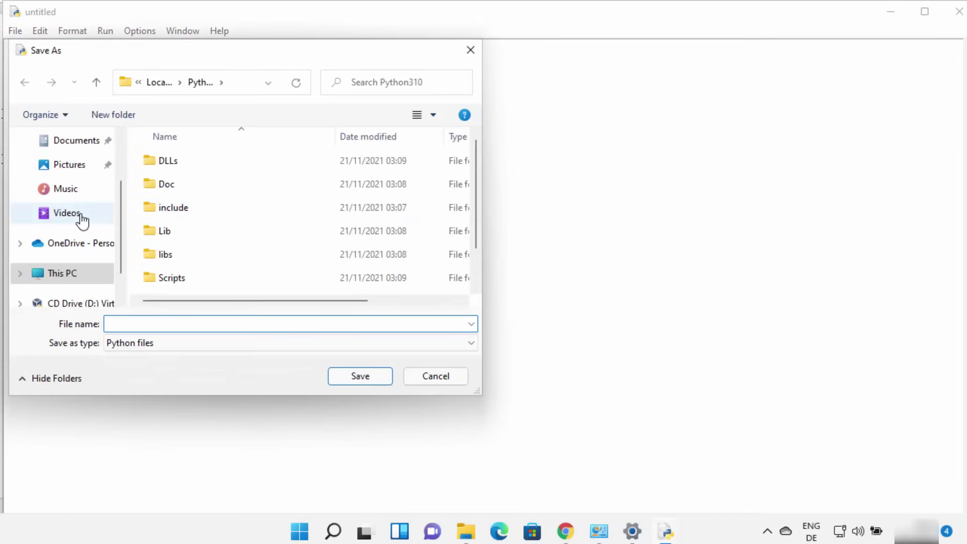
left_click(70, 142)
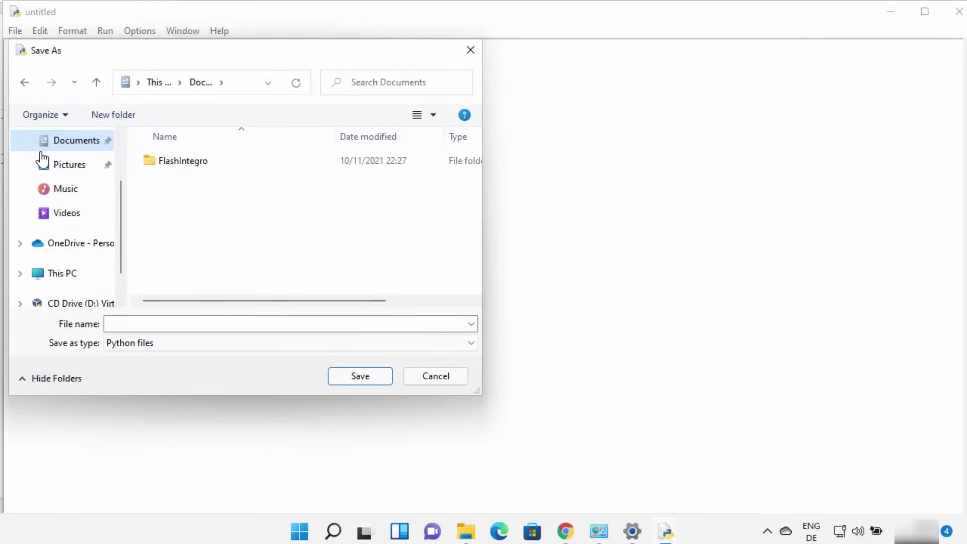
left_click(194, 322)
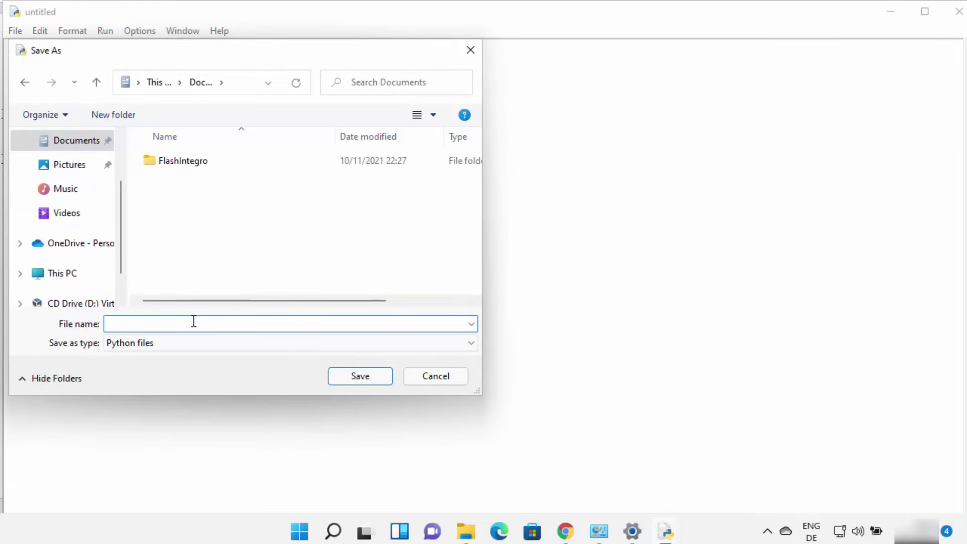
type("hello.py")
key("Return")
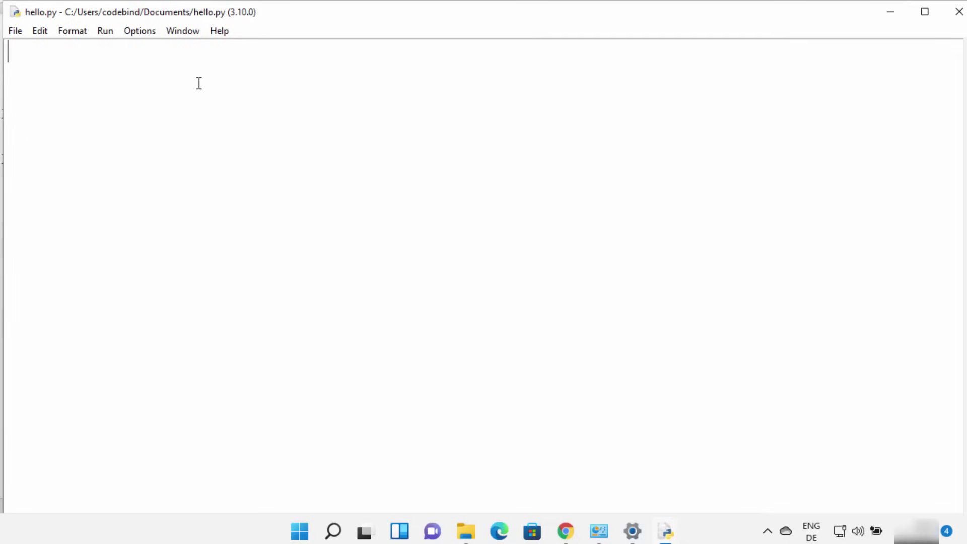
Write print("Hello World") in hello.py and save the file
type("pro")
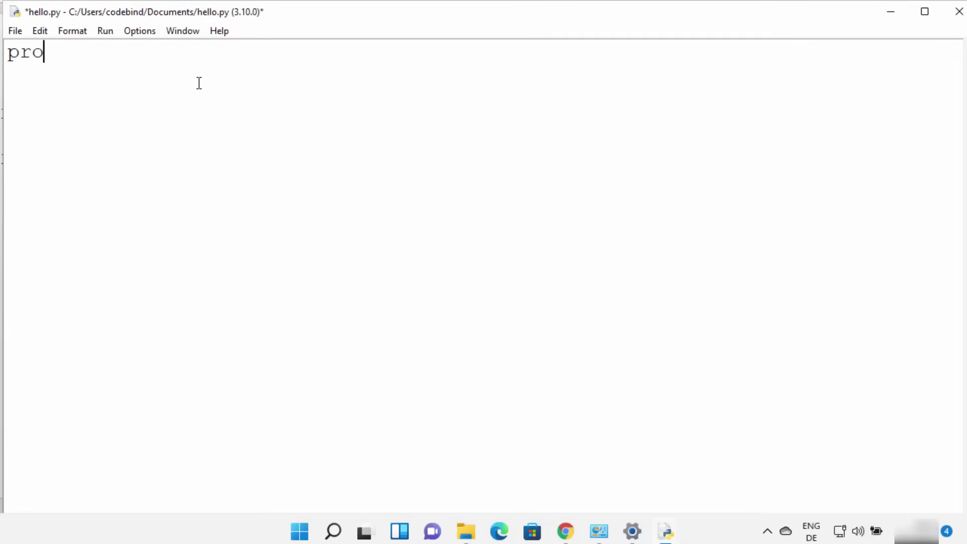
key("BackSpace")
type("int(")
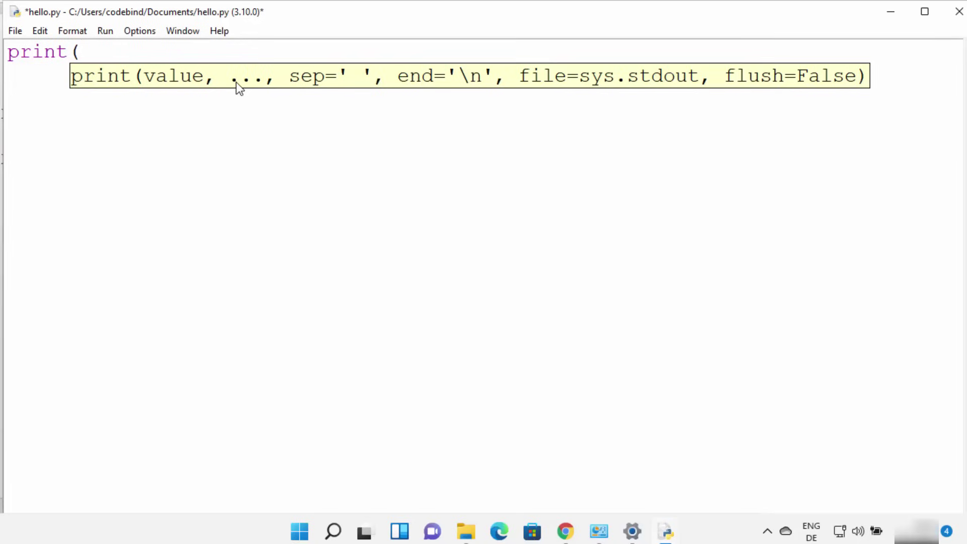
type("\"Hello World")
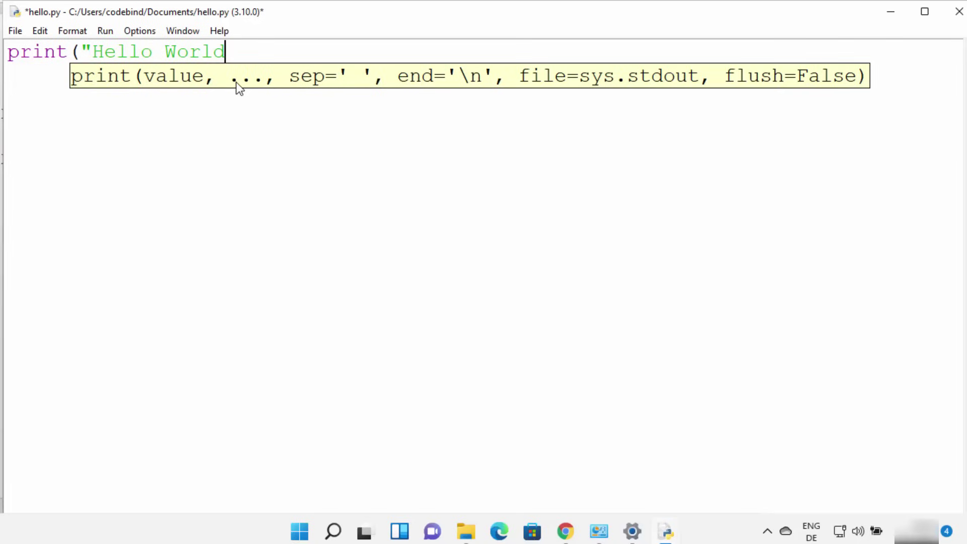
type("\")")
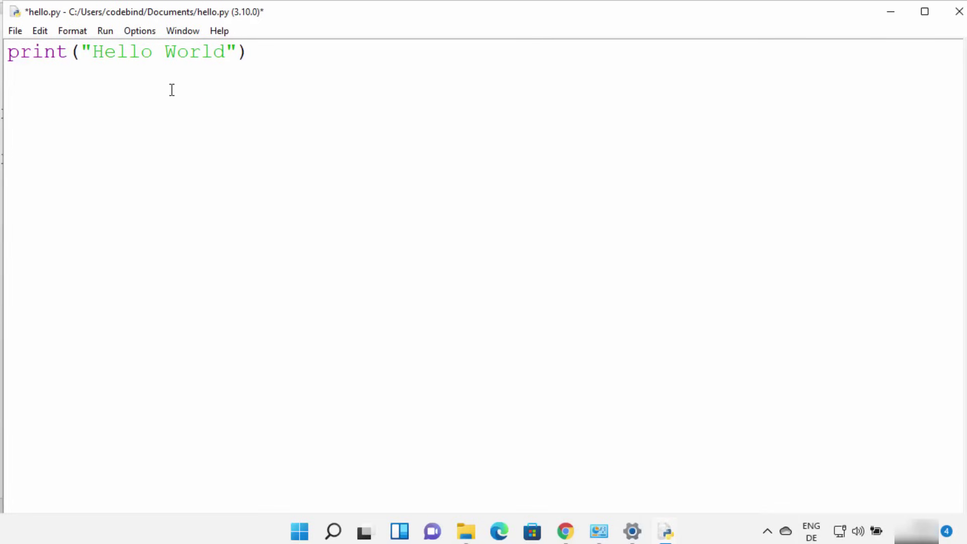
left_click(16, 32)
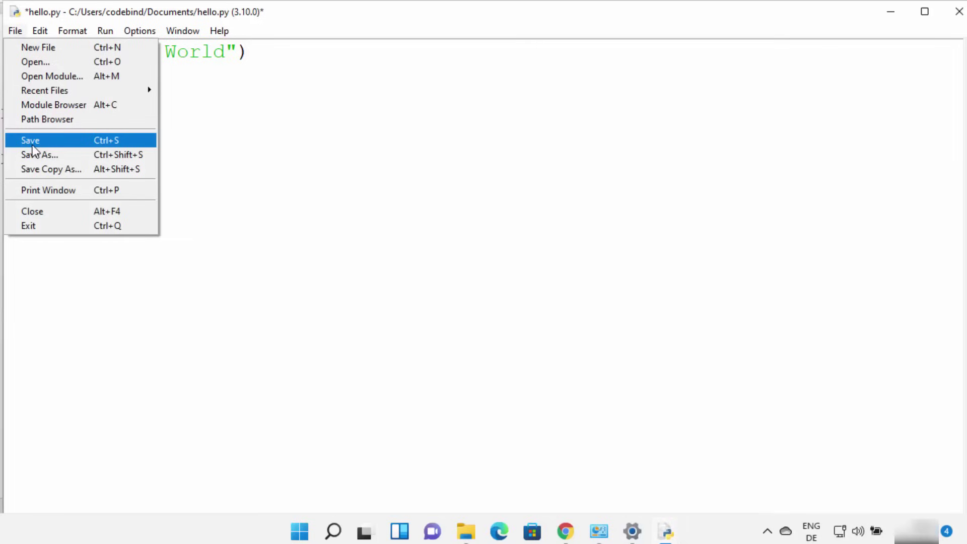
left_click(110, 142)
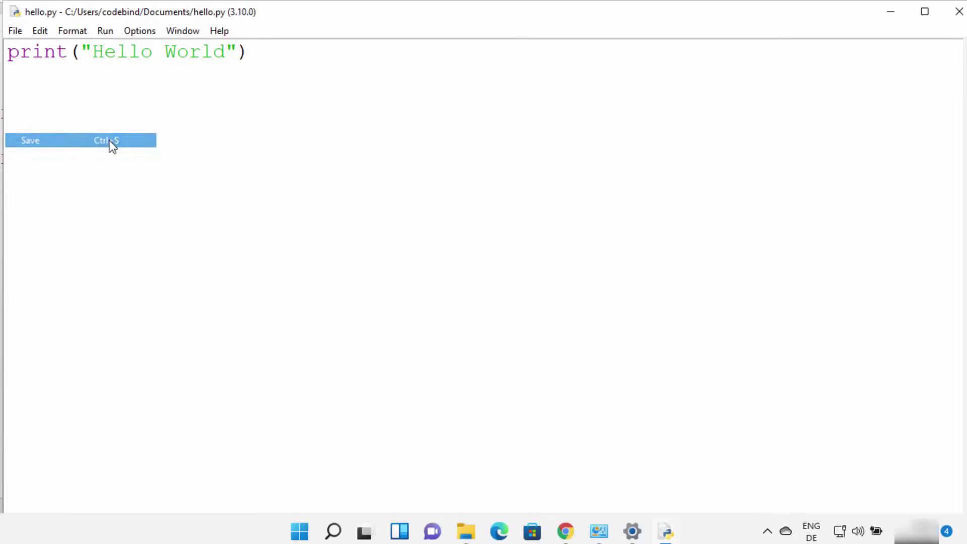
left_click(109, 33)
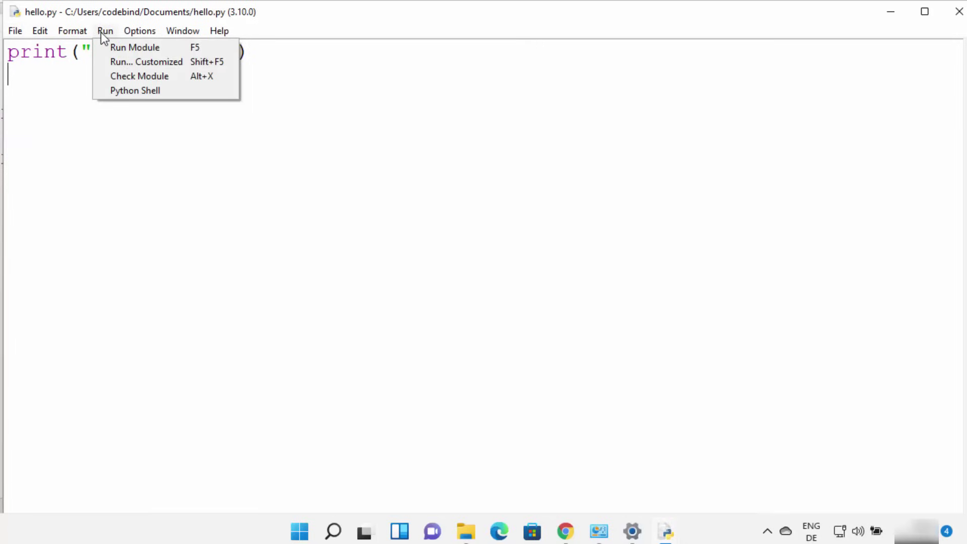
Run hello.py as a module and highlight the Hello World output and script path
left_click(124, 49)
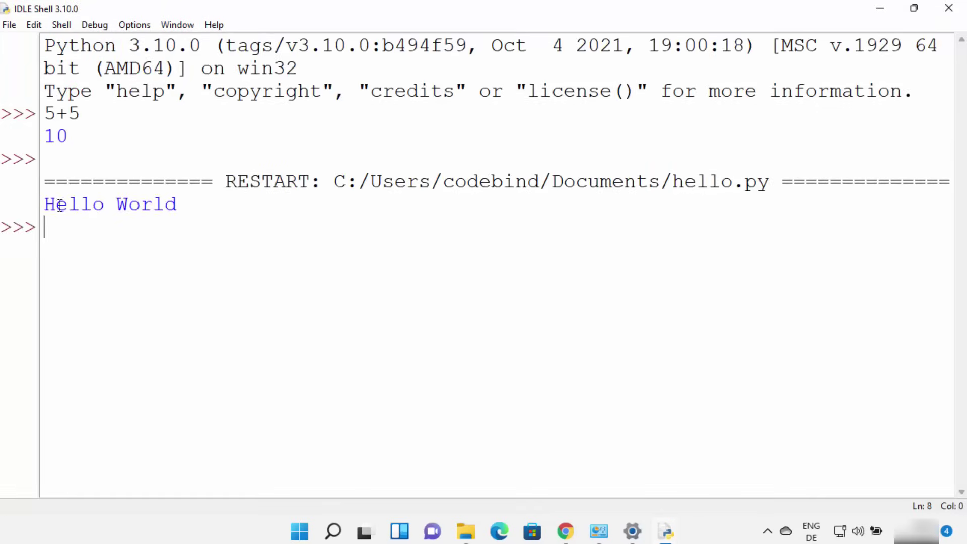
left_click_drag(55, 204, 178, 204)
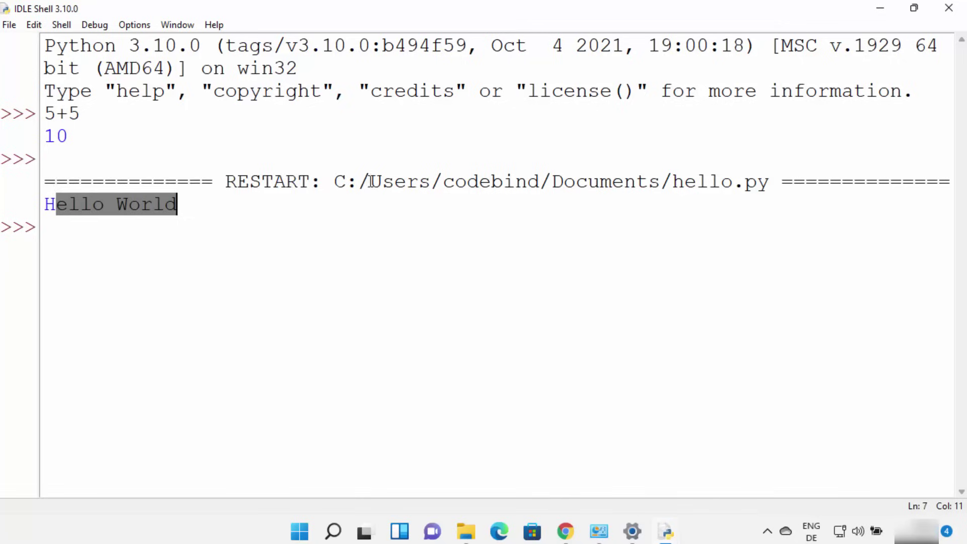
left_click_drag(331, 182, 780, 182)
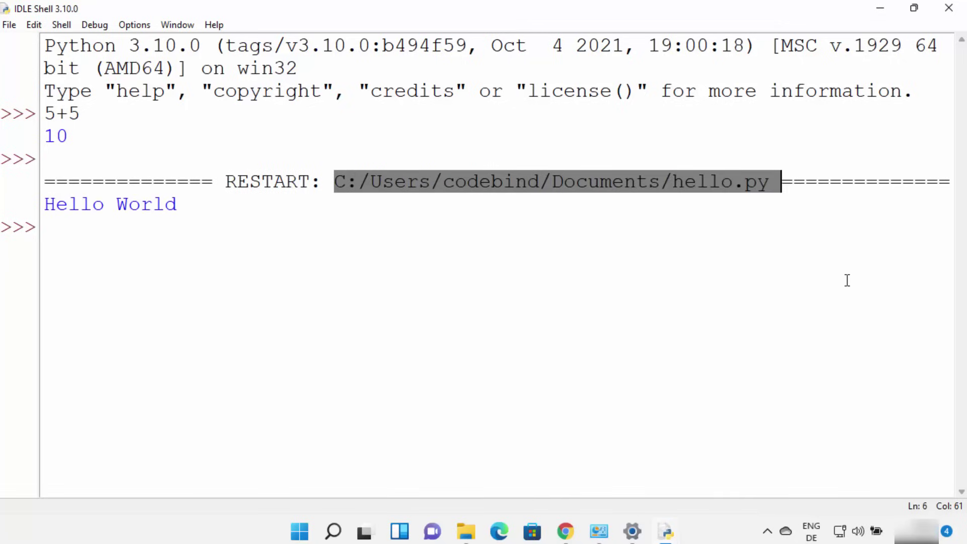